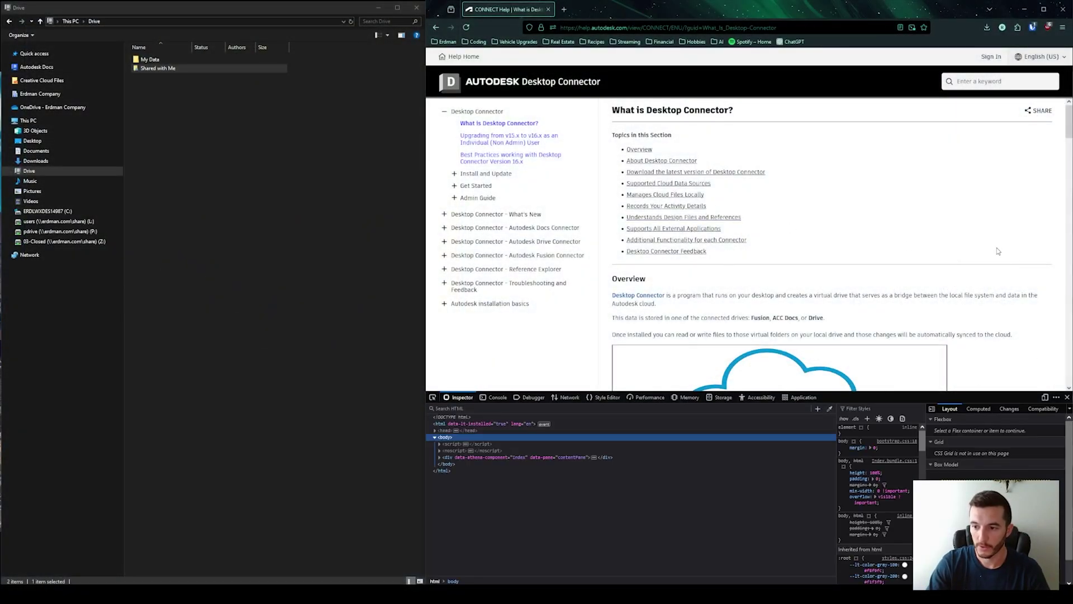
Step: Close the developer tools and scroll the Desktop Connector help page to the Supported Cloud Data Sources table
{"action": "left_click", "coordinate": [1067, 396]}
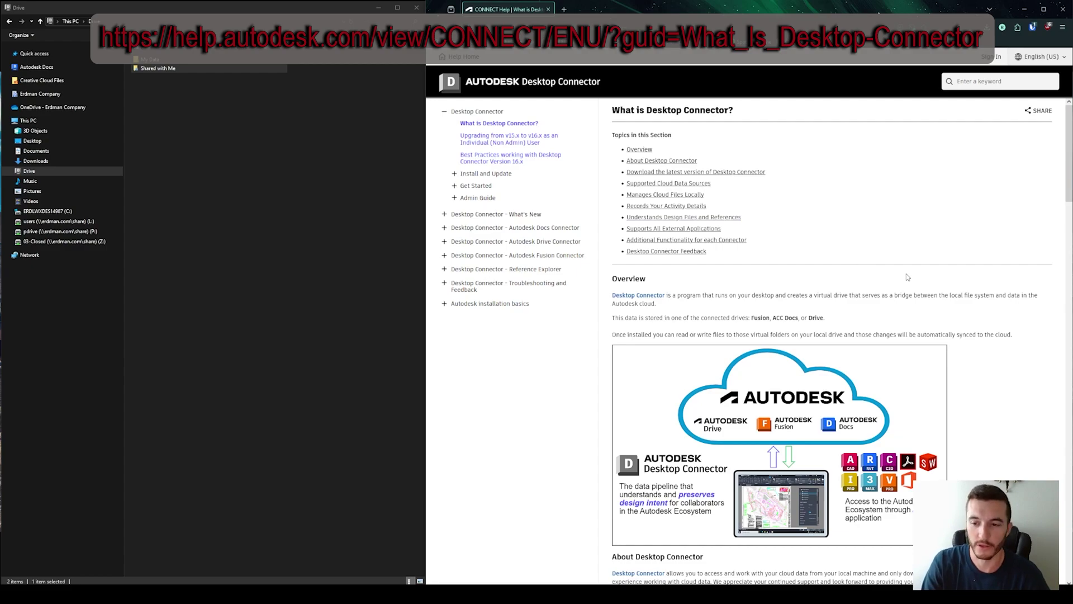
{"action": "scroll", "coordinate": [919, 302], "scroll_direction": "down", "scroll_amount": 9}
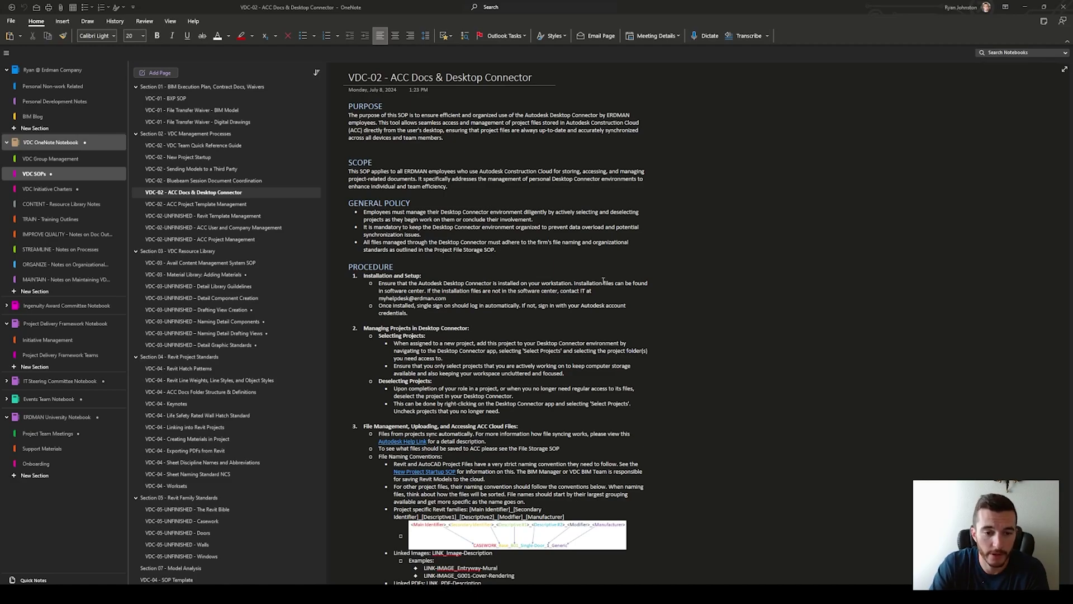
Step: Scroll through the VDC-02 ACC Docs & Desktop Connector SOP procedure in OneNote
{"action": "scroll", "coordinate": [603, 281], "scroll_direction": "down", "scroll_amount": 3}
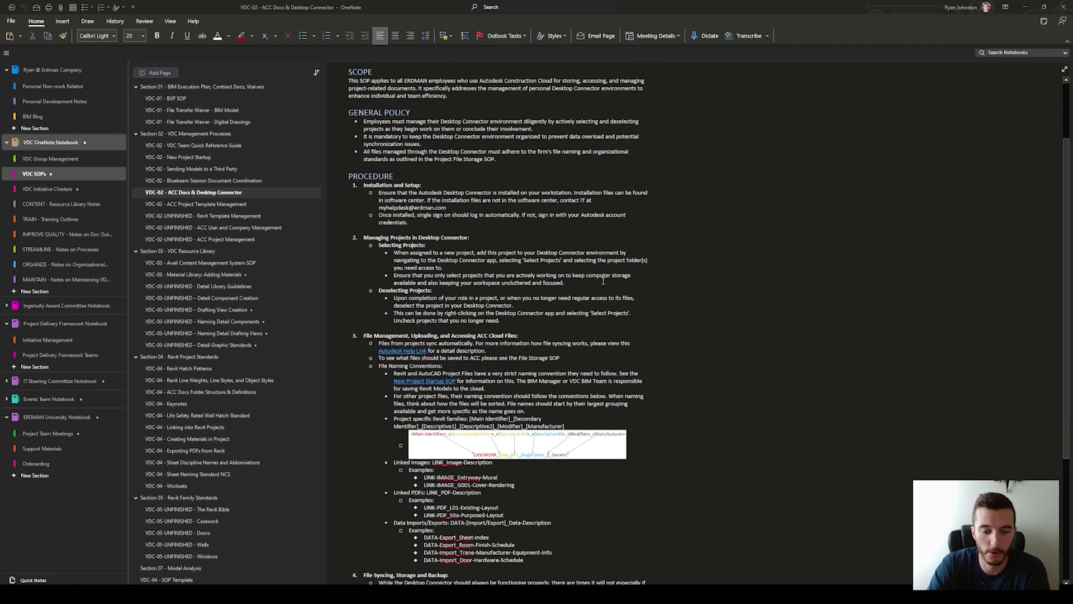
{"action": "scroll", "coordinate": [603, 282], "scroll_direction": "down", "scroll_amount": 3}
{"action": "scroll", "coordinate": [384, 267], "scroll_direction": "down", "scroll_amount": 6}
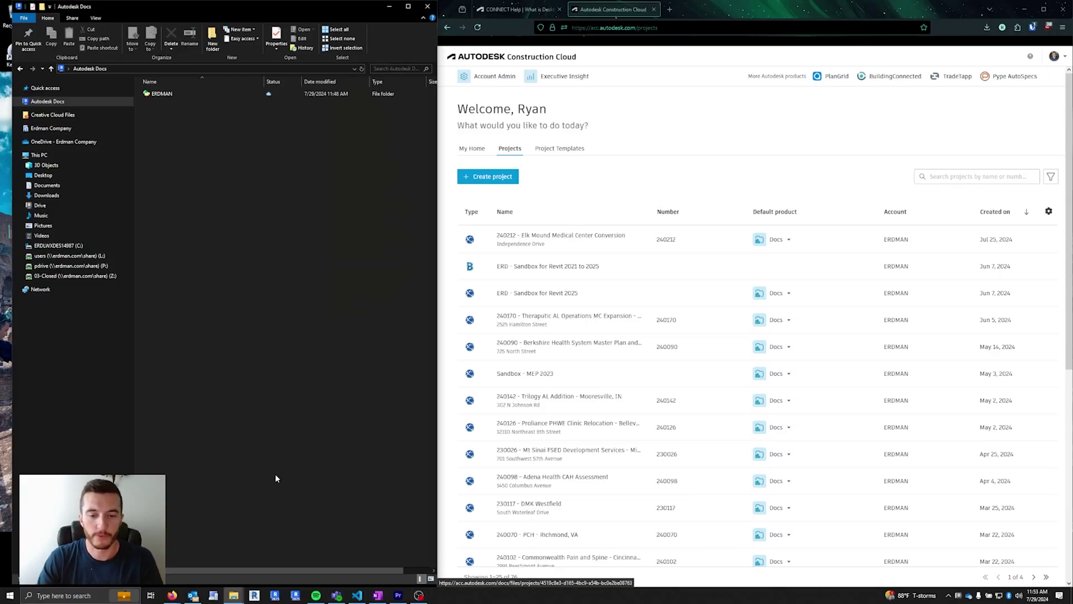
{"action": "key", "text": "super"}
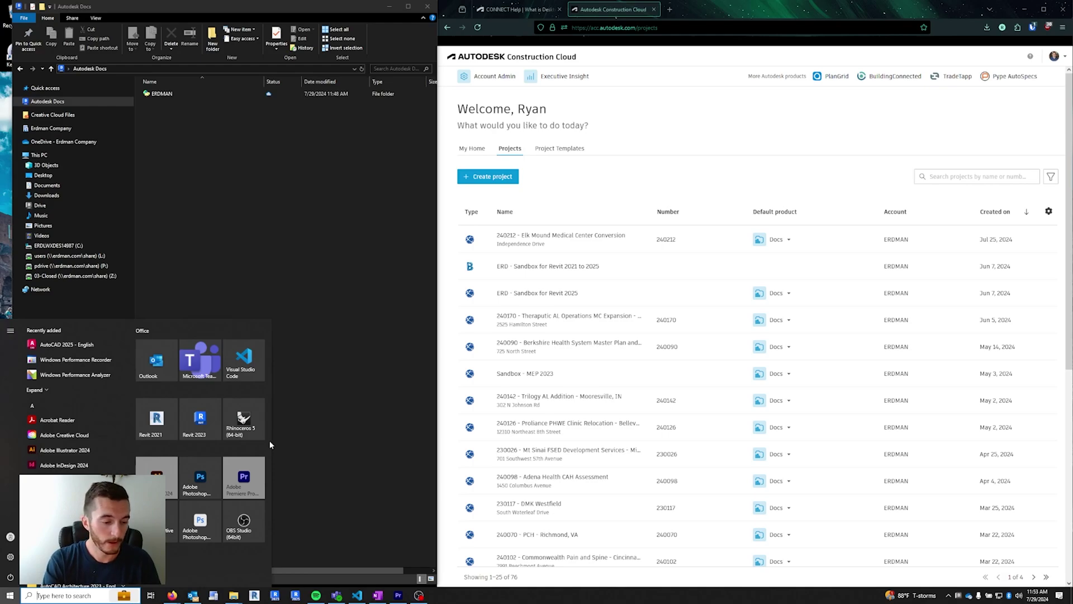
{"action": "type", "text": "autodes"}
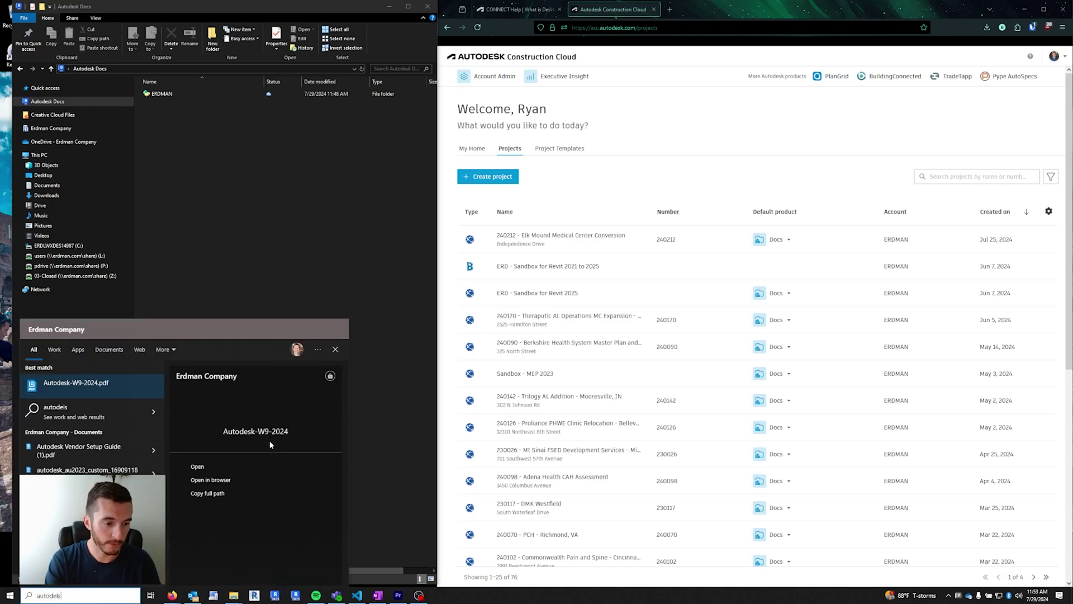
{"action": "type", "text": "k"}
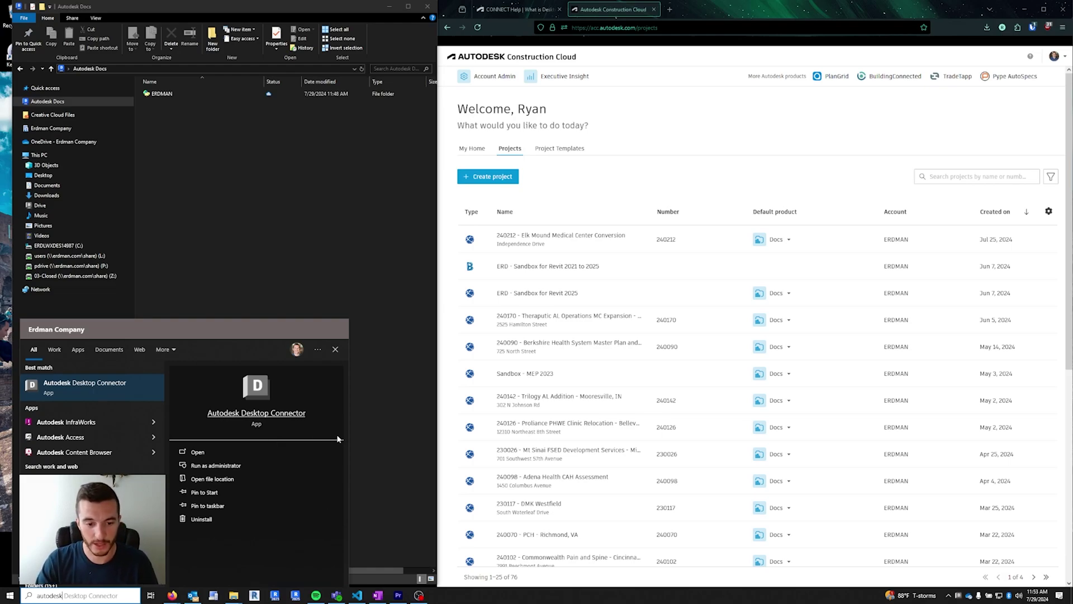
{"action": "left_click", "coordinate": [377, 451]}
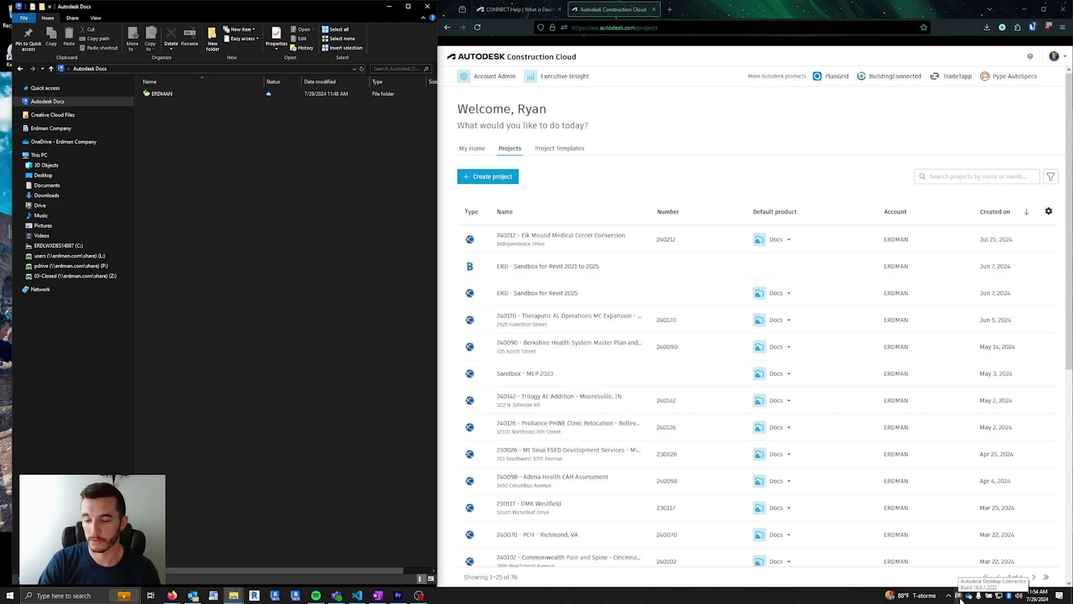
Step: Bring File Explorer forward and show the Autodesk Docs tray status with recent project 230106 activity
{"action": "left_click", "coordinate": [861, 600]}
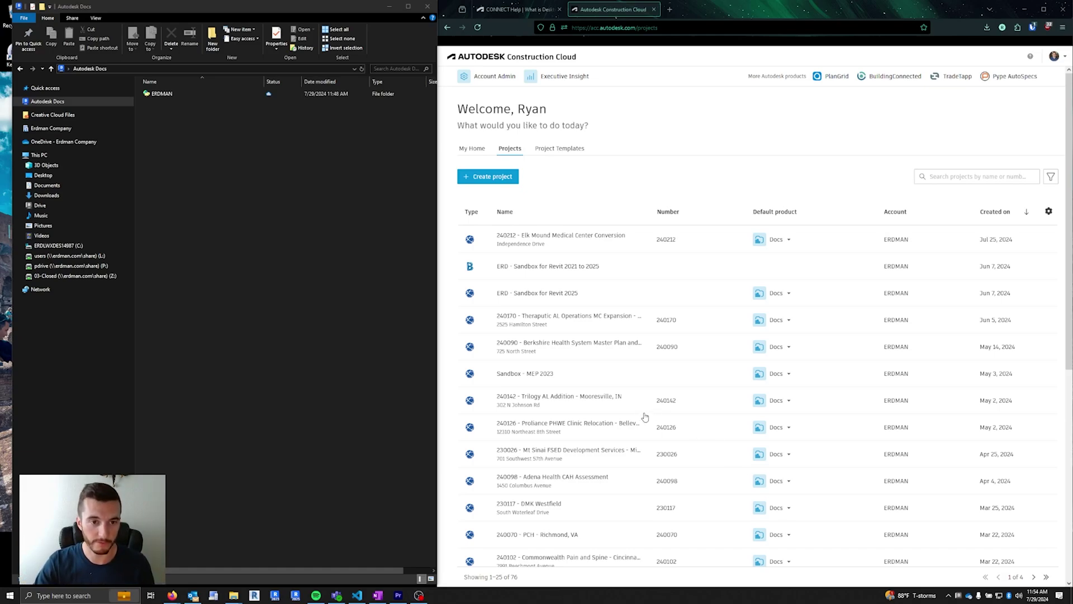
{"action": "left_click", "coordinate": [383, 353]}
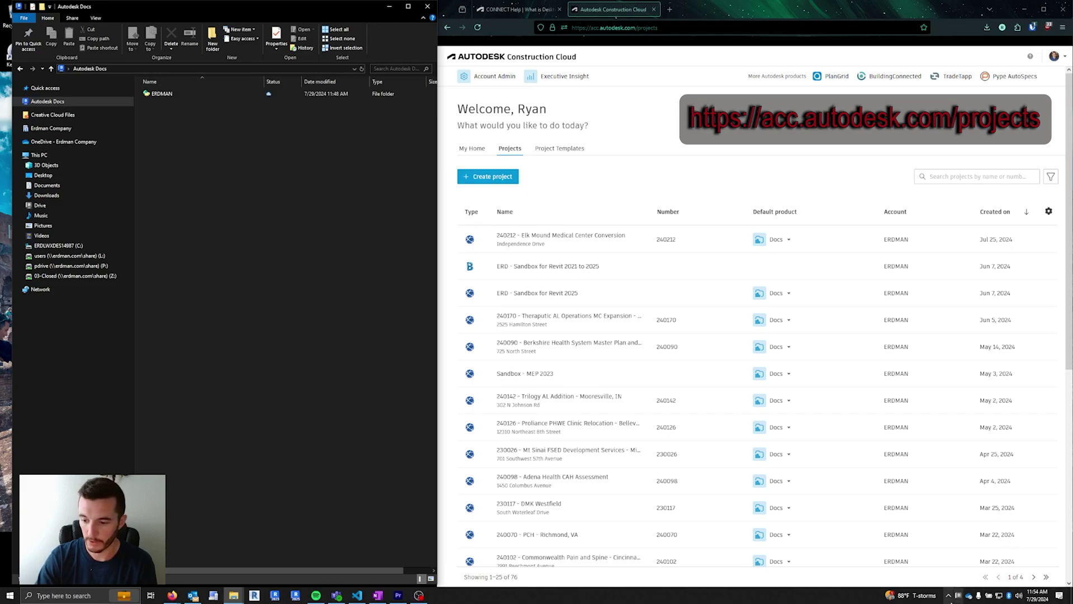
{"action": "left_click", "coordinate": [958, 596]}
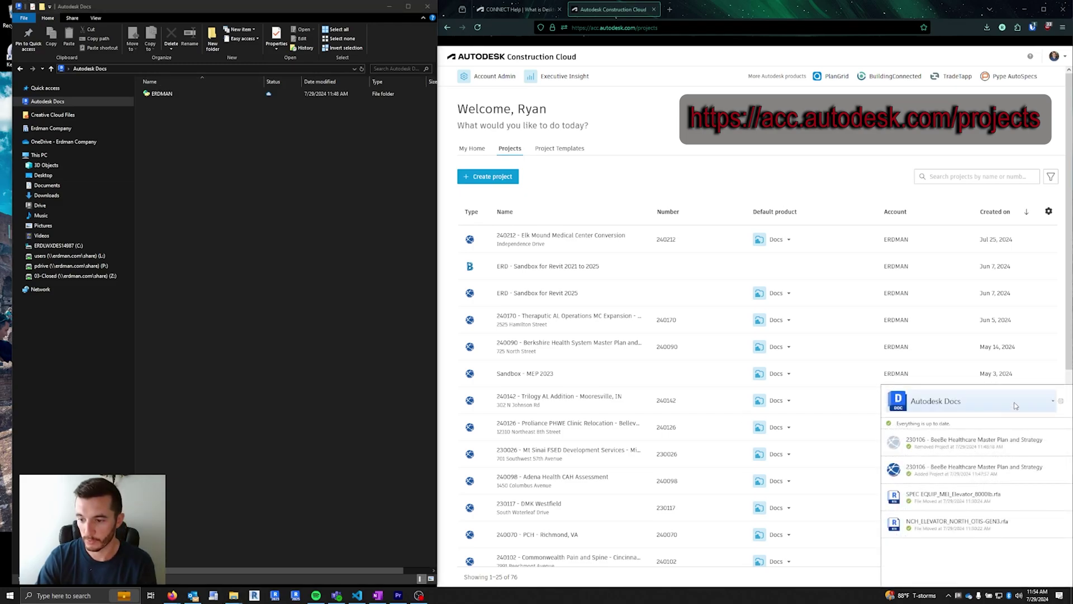
Step: Open Select Projects from the Autodesk Docs gear menu and move the window into place
{"action": "left_click", "coordinate": [1059, 402]}
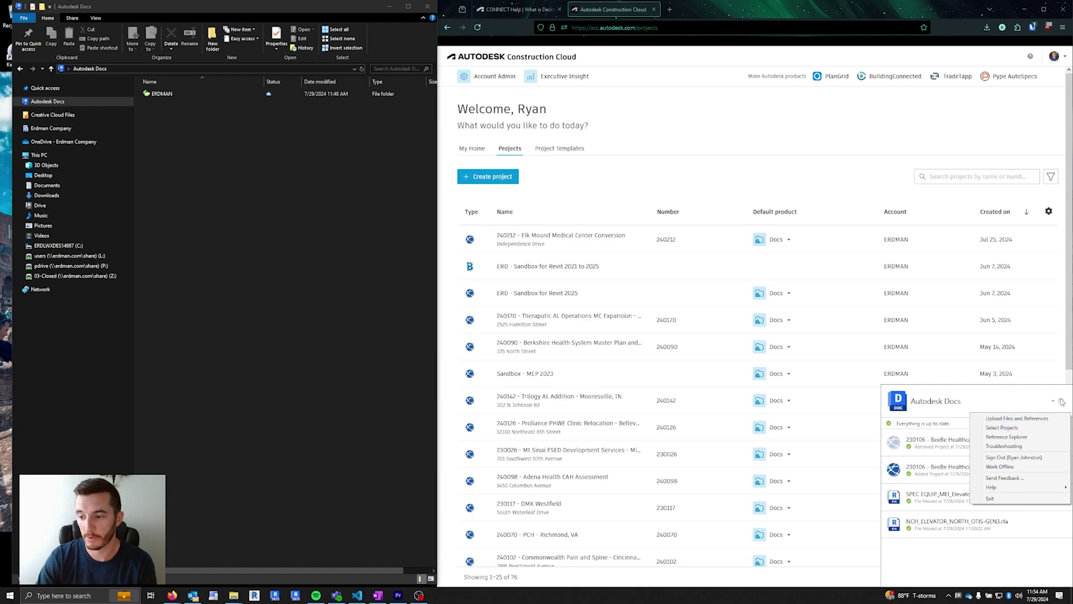
{"action": "left_click", "coordinate": [1003, 428]}
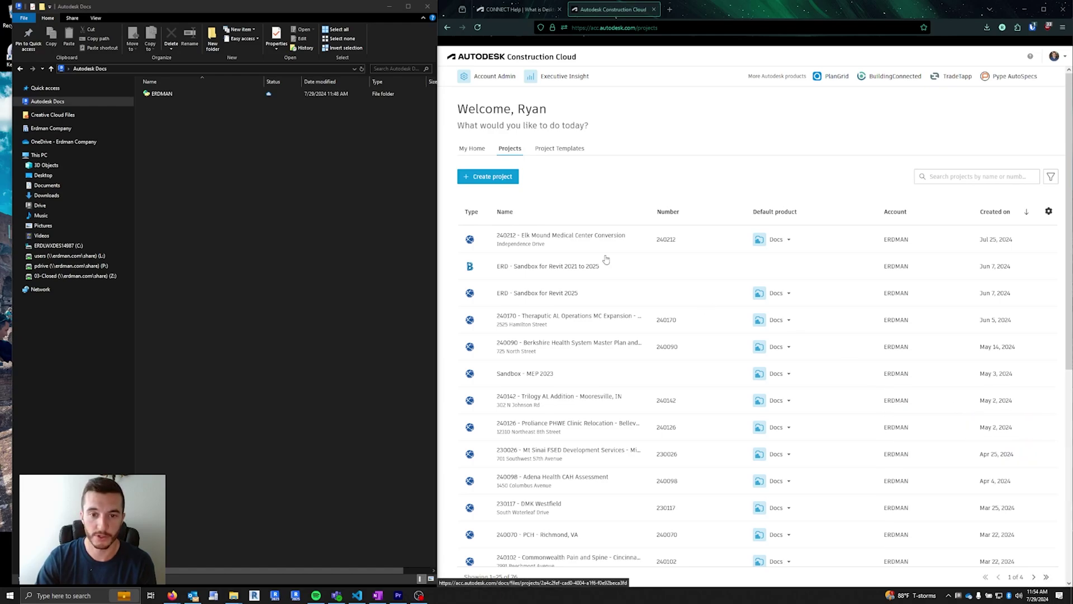
{"action": "left_click_drag", "start_coordinate": [475, 183], "coordinate": [437, 150]}
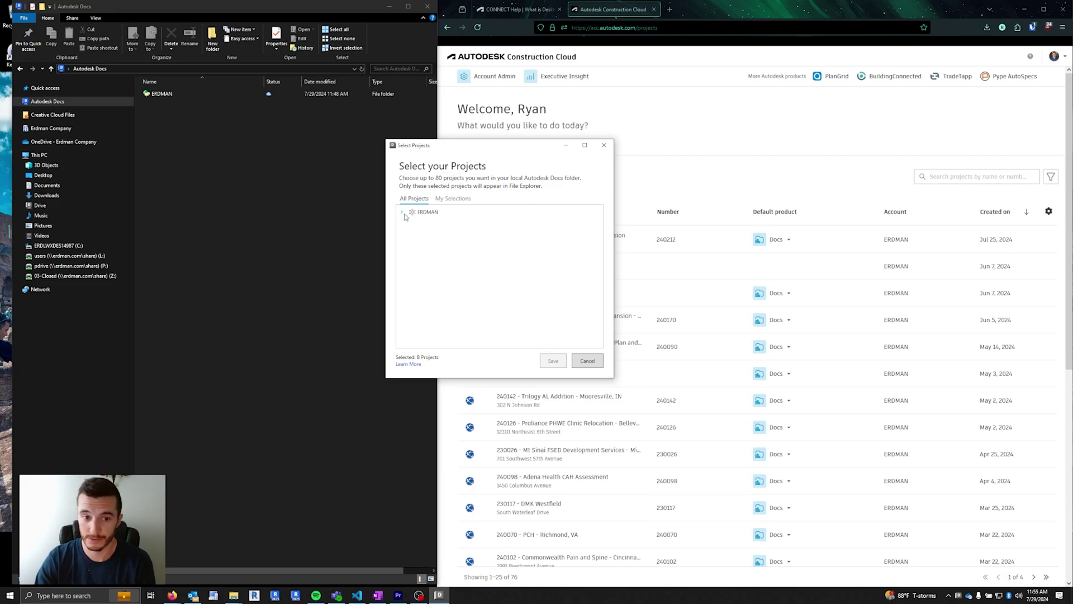
Step: Review the 8 selected projects and open the ERDMAN folder in File Explorer for comparison
{"action": "left_click", "coordinate": [451, 199]}
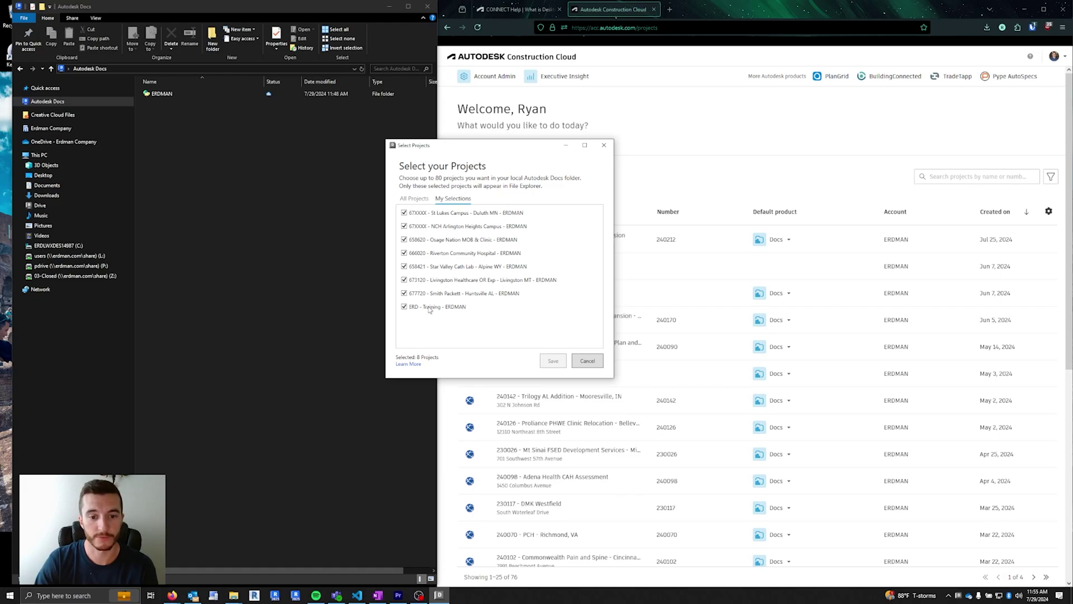
{"action": "left_click_drag", "start_coordinate": [419, 148], "coordinate": [502, 146]}
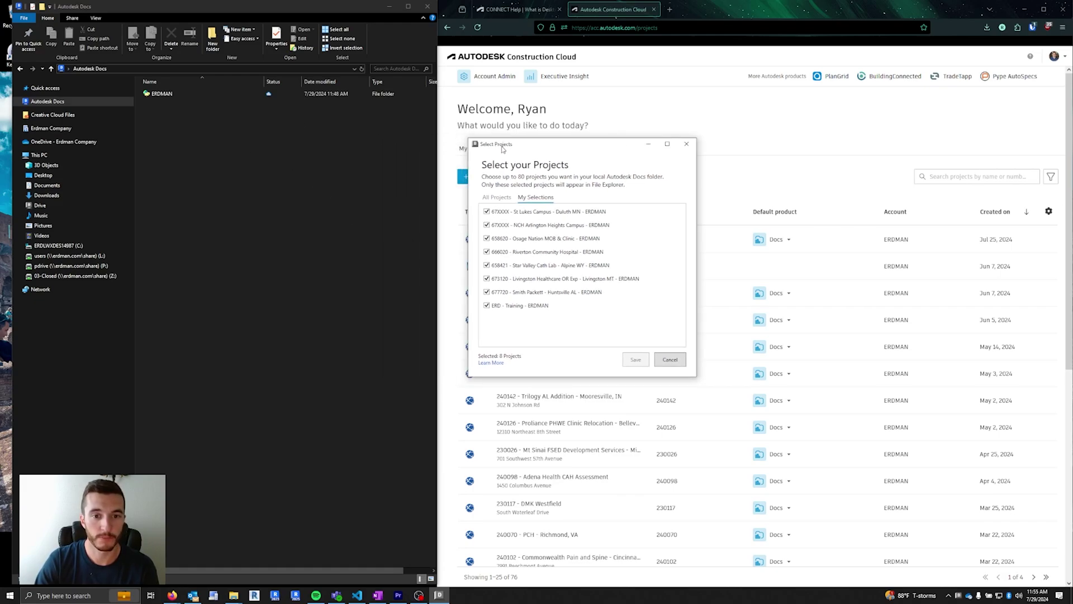
{"action": "double_click", "coordinate": [168, 93]}
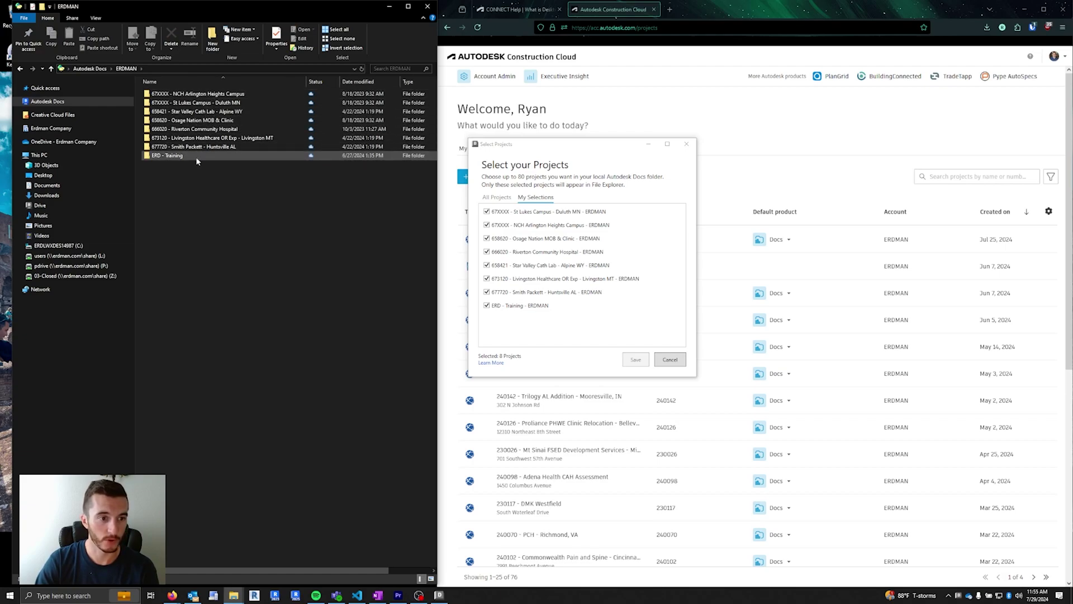
Step: Under ERDMAN in All Projects, check 230019 Smith Packett - Canonsburg PA and save
{"action": "left_click", "coordinate": [496, 197]}
{"action": "left_click", "coordinate": [484, 211]}
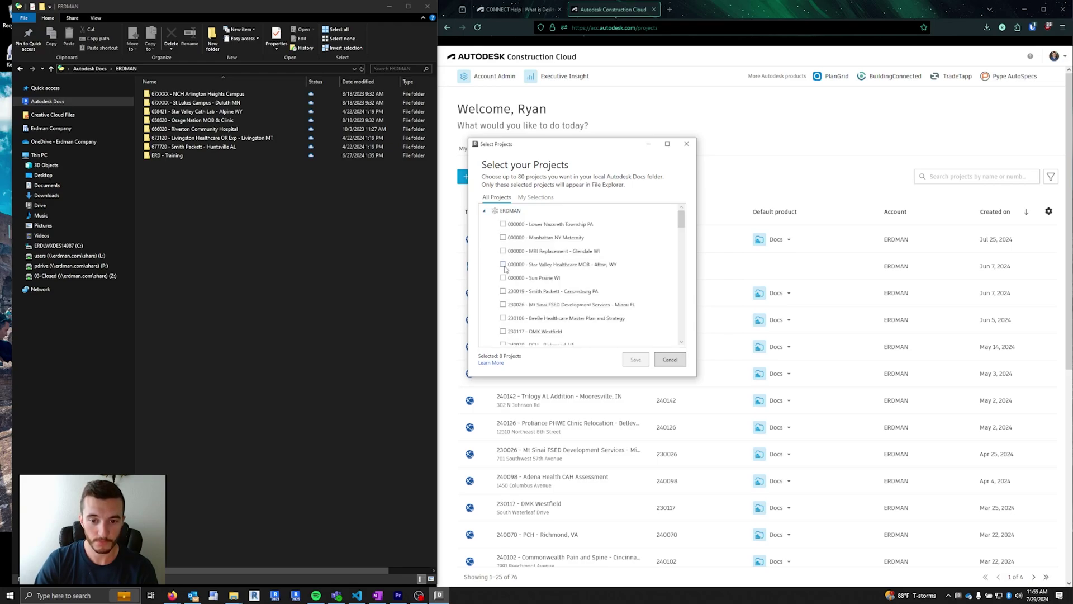
{"action": "scroll", "coordinate": [505, 269], "scroll_direction": "down", "scroll_amount": 1}
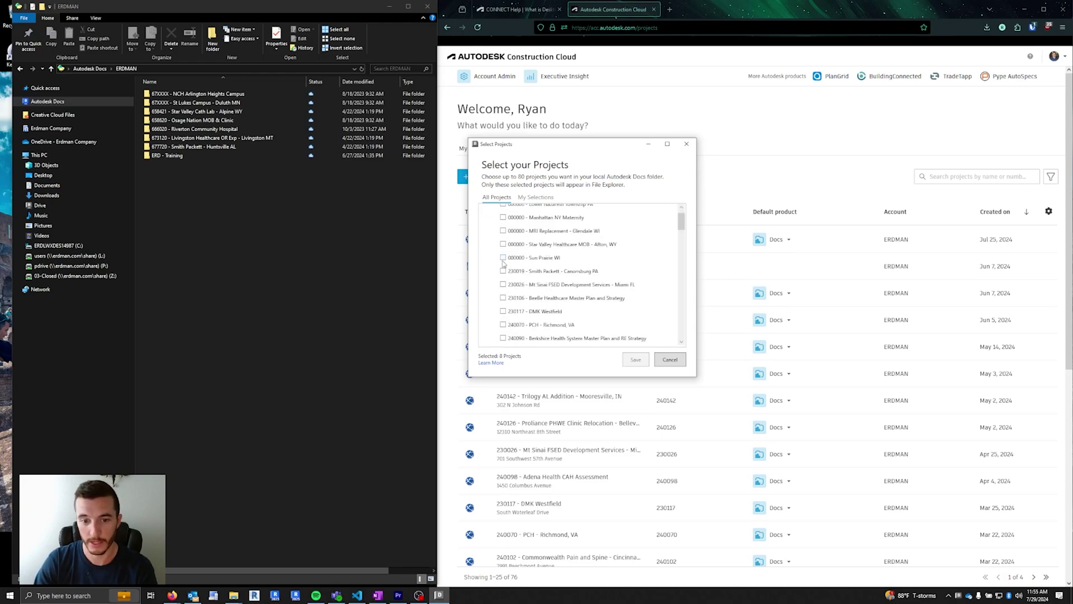
{"action": "left_click", "coordinate": [503, 271]}
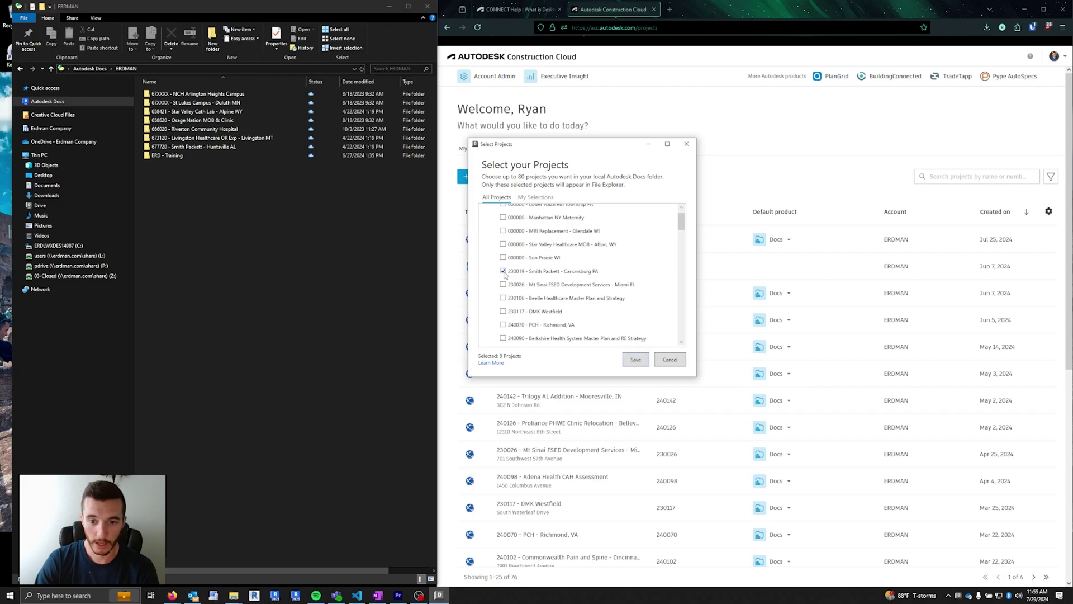
{"action": "left_click", "coordinate": [635, 360]}
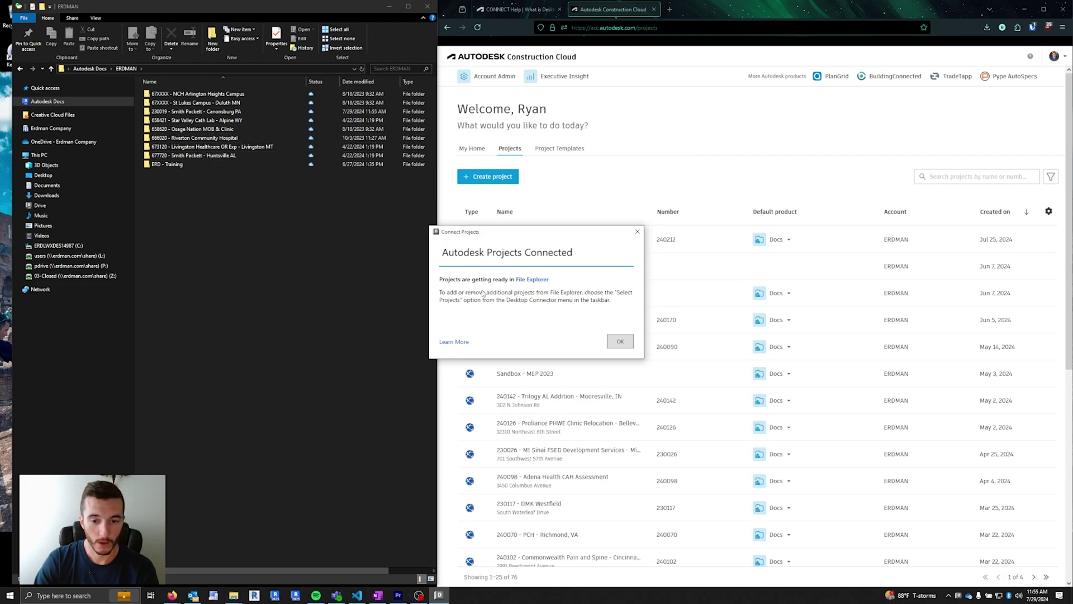
Step: Dismiss the projects-connected notice and reopen the Select Projects window
{"action": "left_click", "coordinate": [620, 341]}
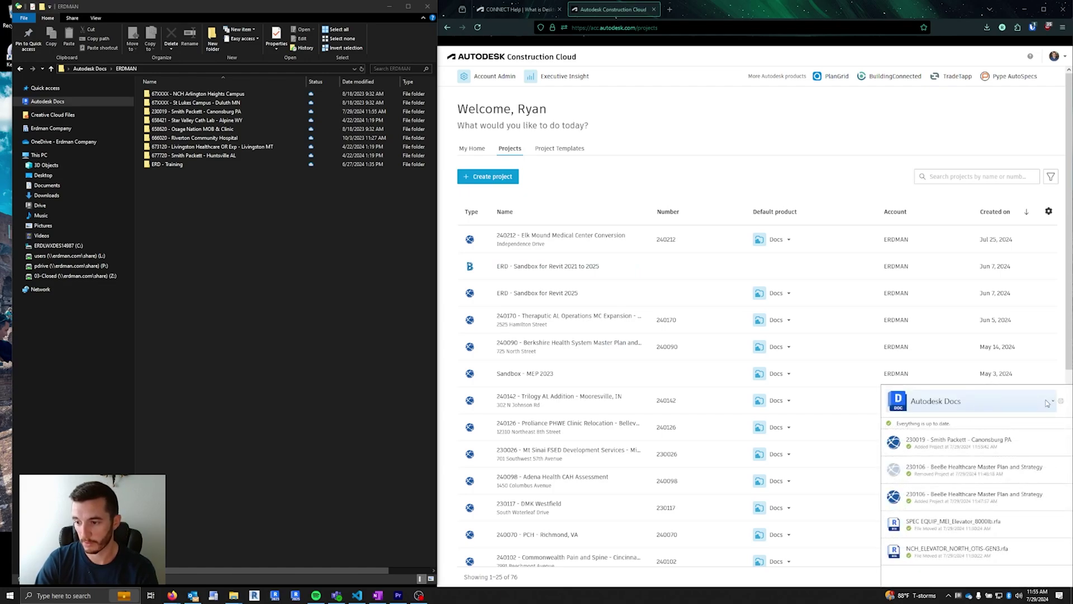
{"action": "left_click", "coordinate": [1053, 401]}
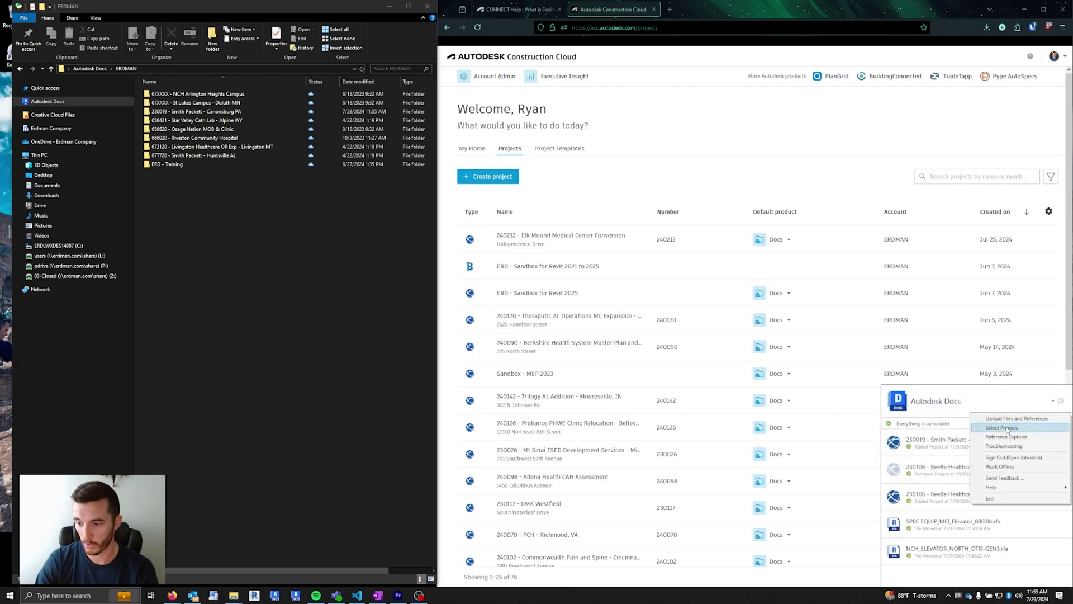
{"action": "left_click", "coordinate": [1012, 432]}
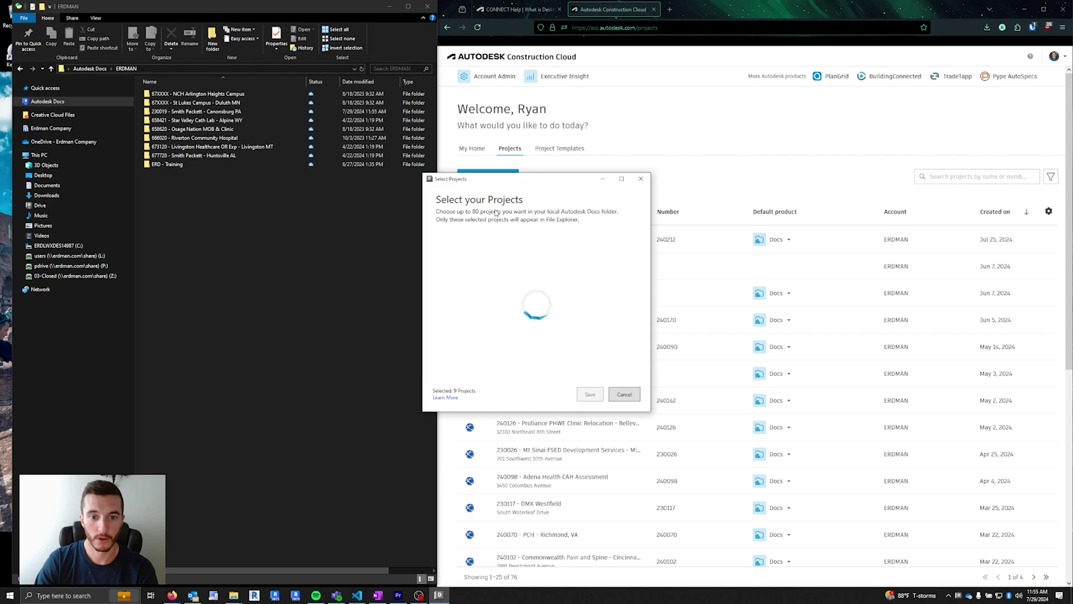
Step: Uncheck 230019 - Smith Packett - Canonsburg PA under My Selections, save, and confirm
{"action": "left_click", "coordinate": [490, 232]}
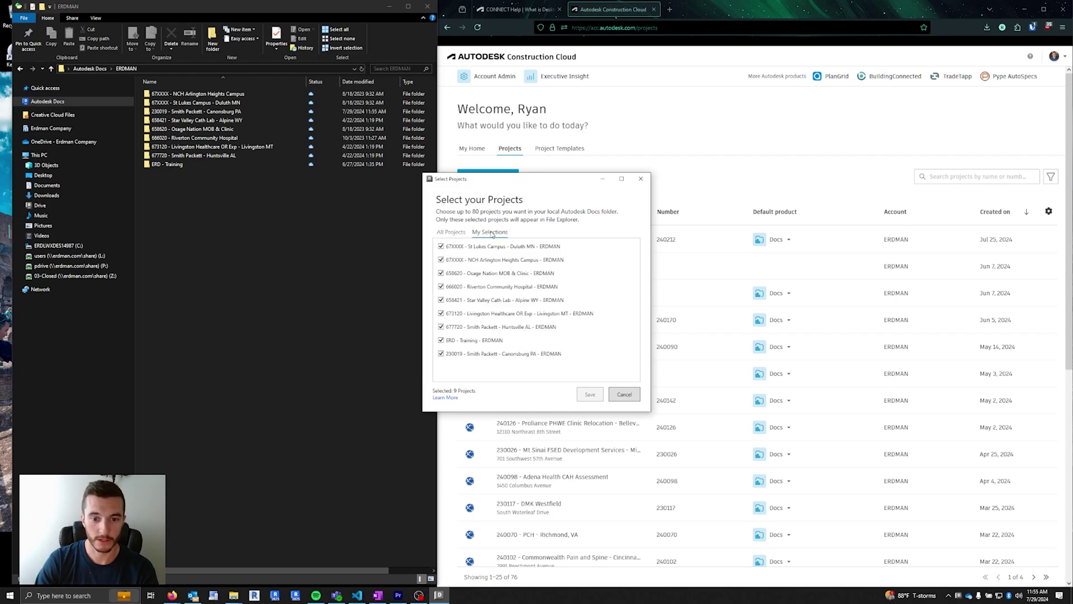
{"action": "left_click", "coordinate": [441, 354]}
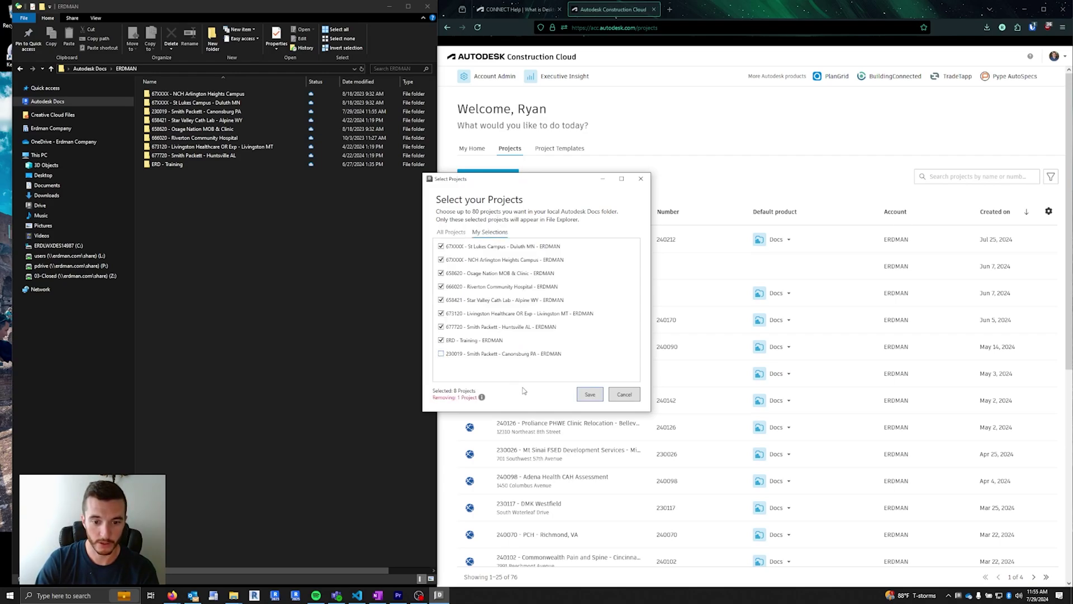
{"action": "left_click", "coordinate": [588, 395]}
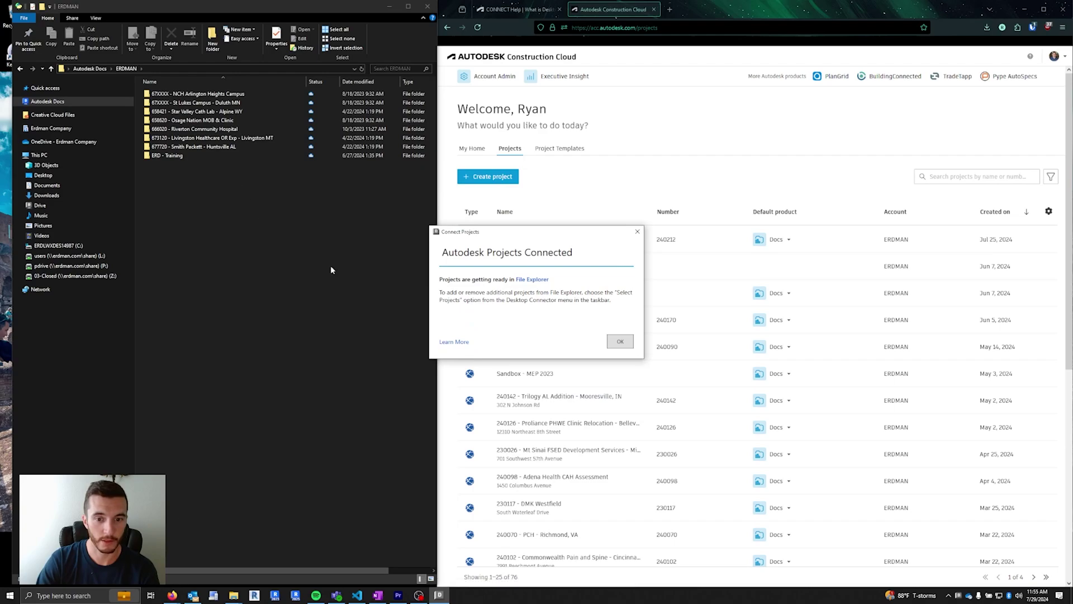
{"action": "left_click", "coordinate": [630, 344]}
{"action": "left_click", "coordinate": [303, 295]}
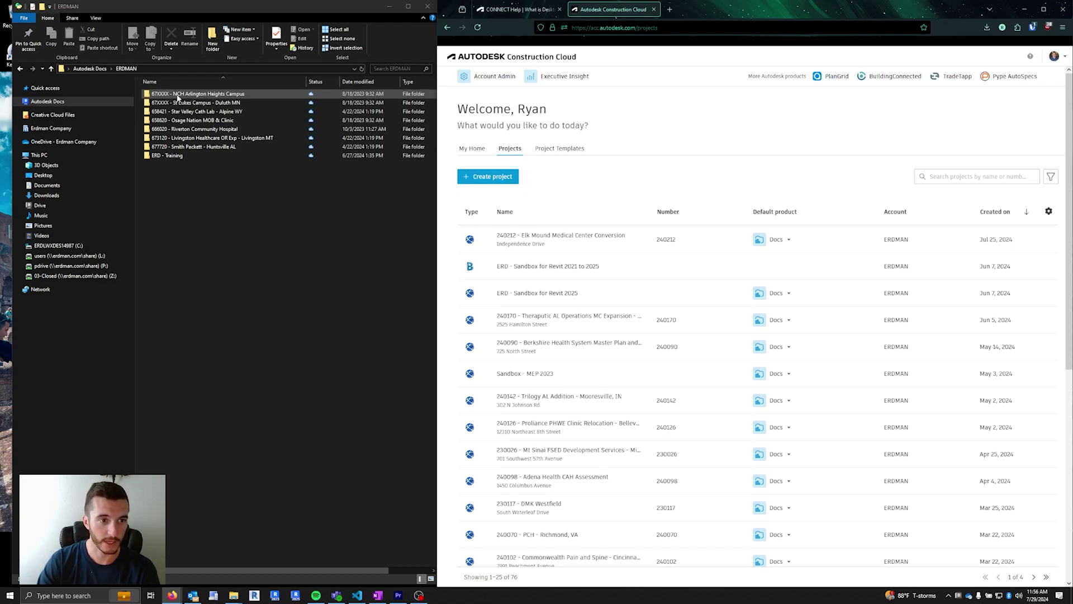
Step: Open the NCH Arlington Heights Campus Project Files locally and find the project online by searching 'nch'
{"action": "double_click", "coordinate": [178, 95]}
{"action": "double_click", "coordinate": [177, 94]}
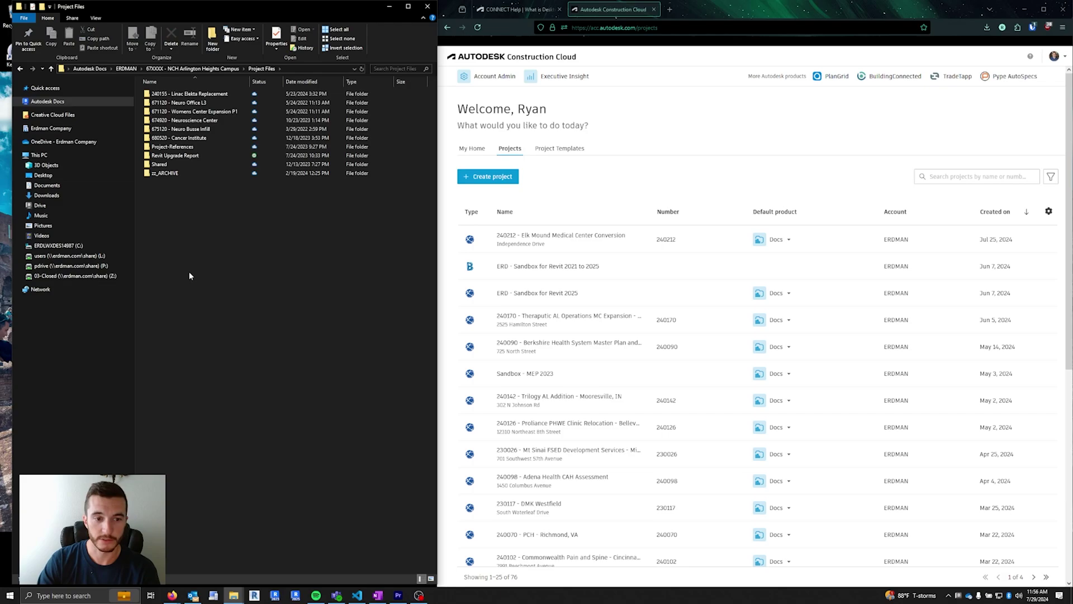
{"action": "left_click", "coordinate": [944, 179]}
{"action": "type", "text": "nch"}
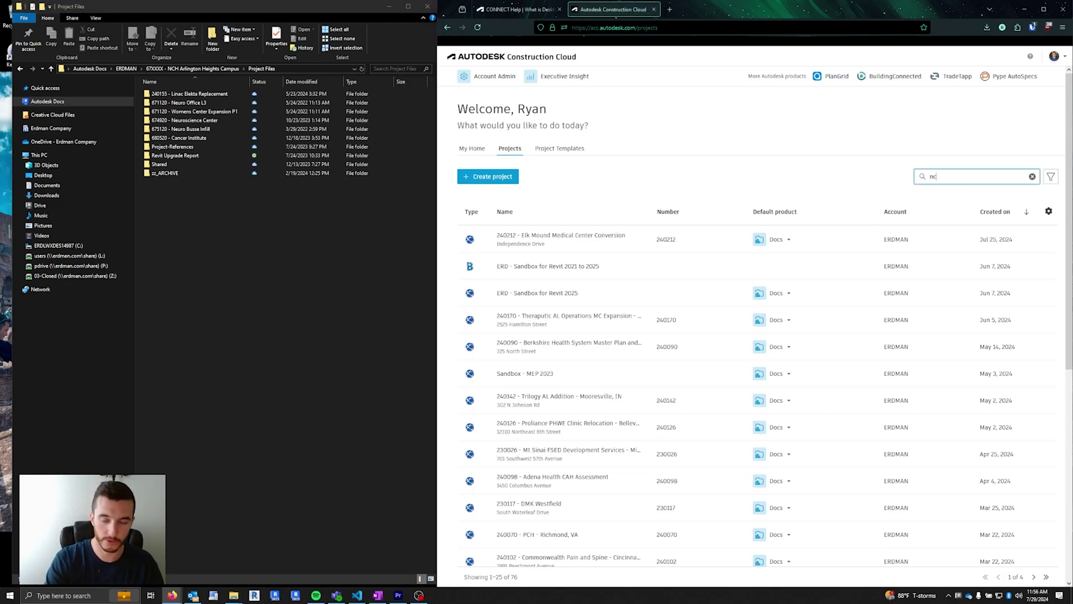
{"action": "left_click", "coordinate": [523, 234]}
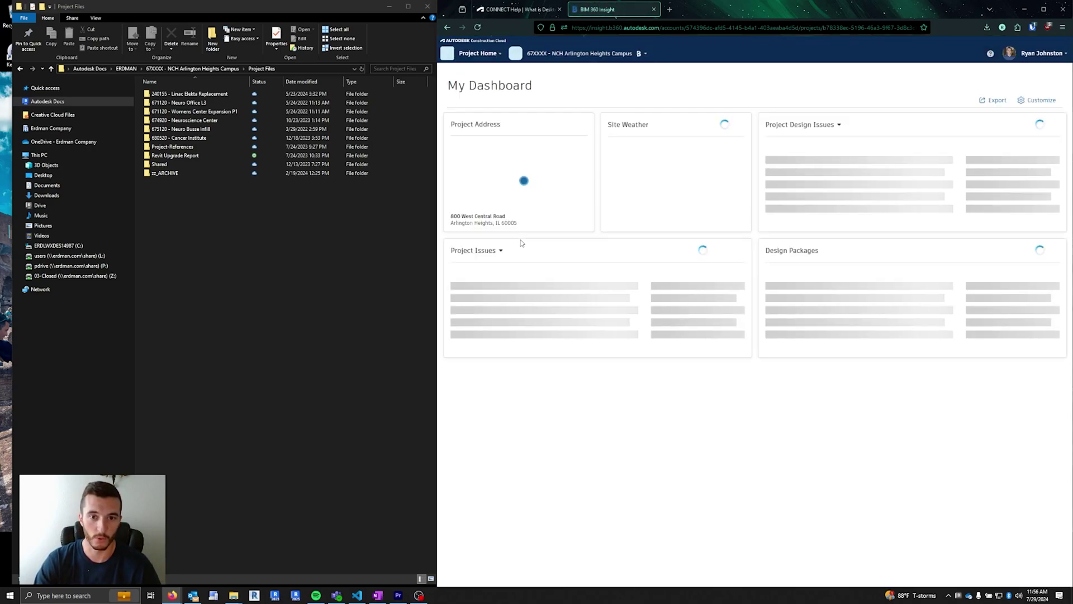
Step: Open 674920 - Neuroscience Center in both File Explorer and ACC Document Management
{"action": "left_click", "coordinate": [477, 53]}
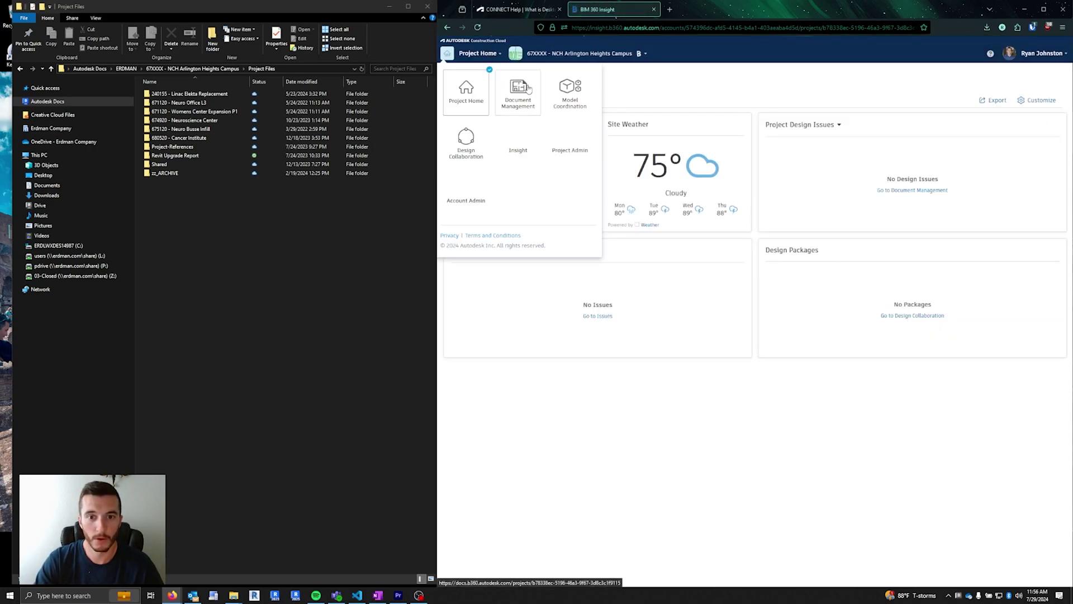
{"action": "left_click", "coordinate": [522, 93]}
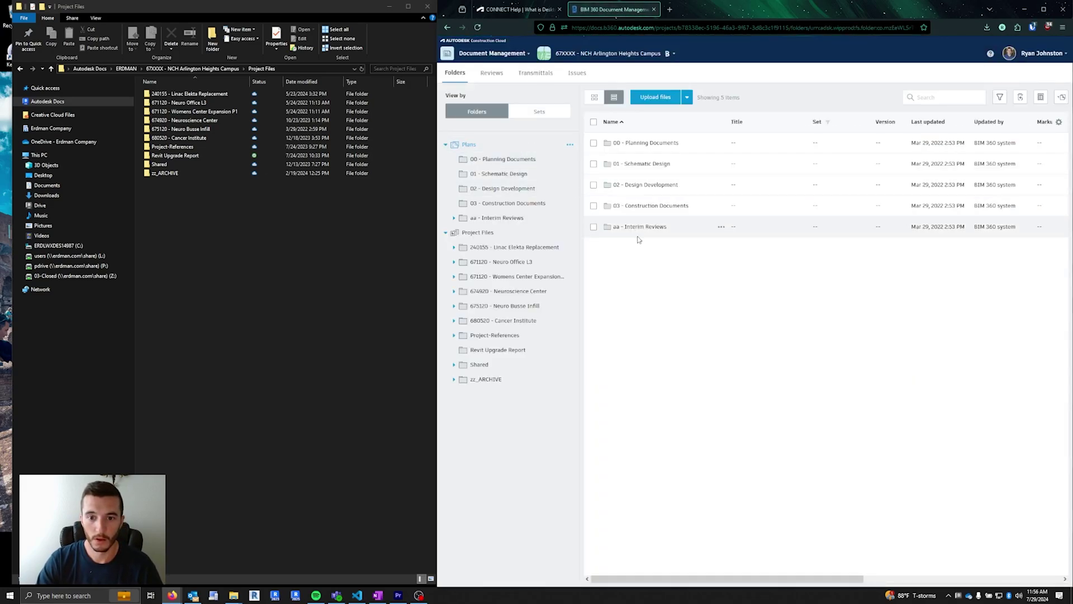
{"action": "left_click", "coordinate": [478, 233]}
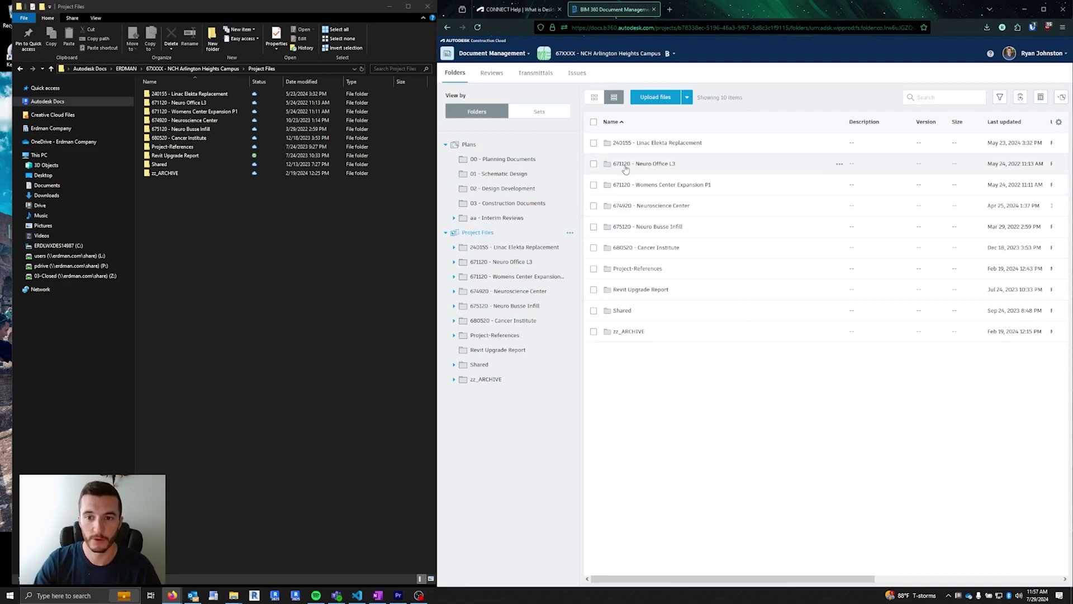
{"action": "double_click", "coordinate": [208, 120]}
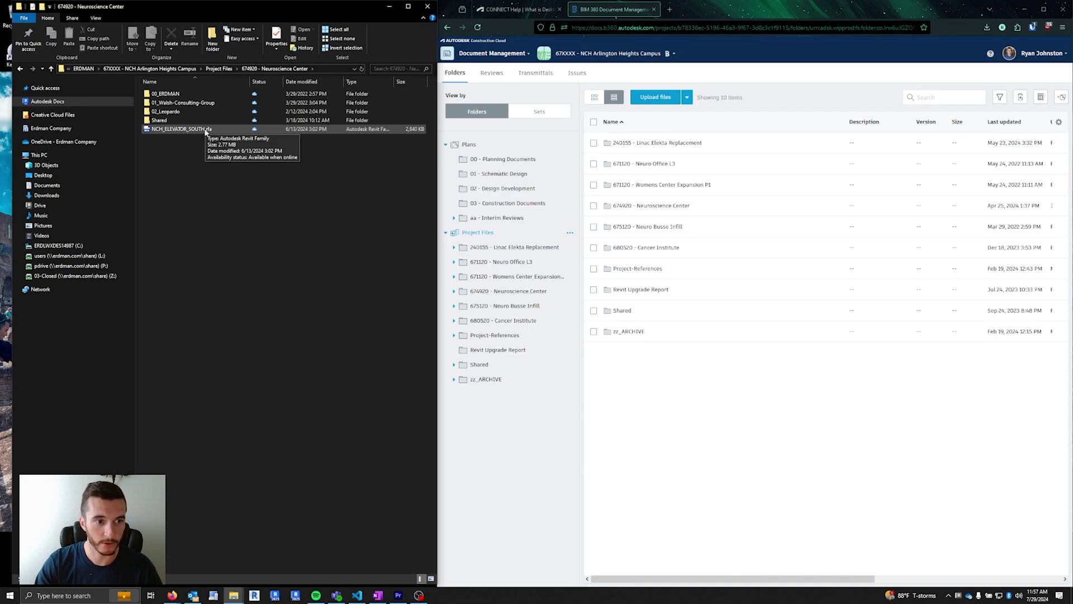
{"action": "left_click_drag", "start_coordinate": [205, 132], "coordinate": [647, 210]}
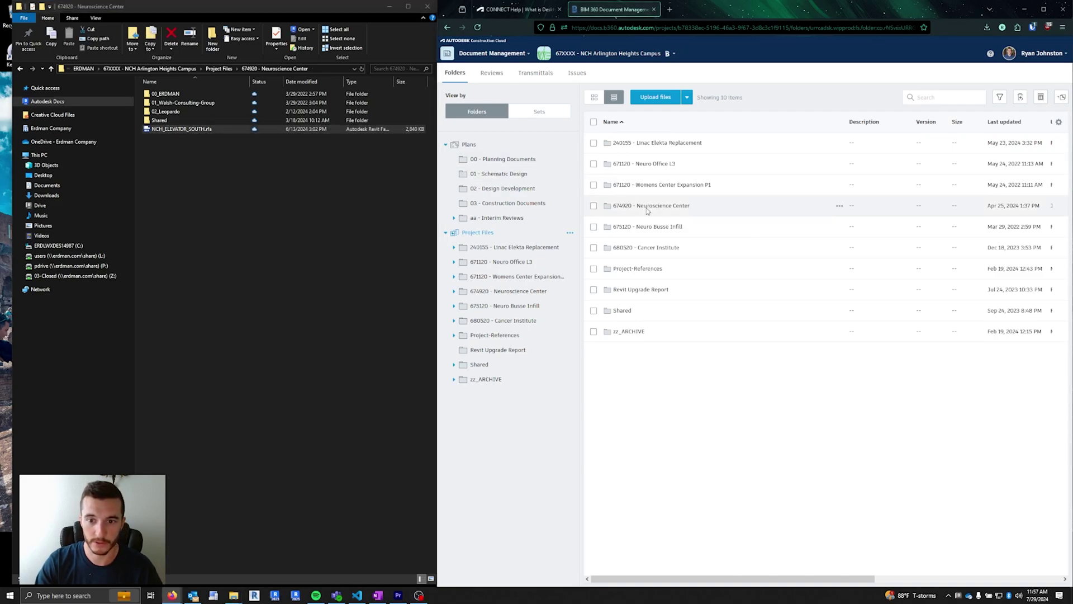
{"action": "left_click", "coordinate": [647, 210]}
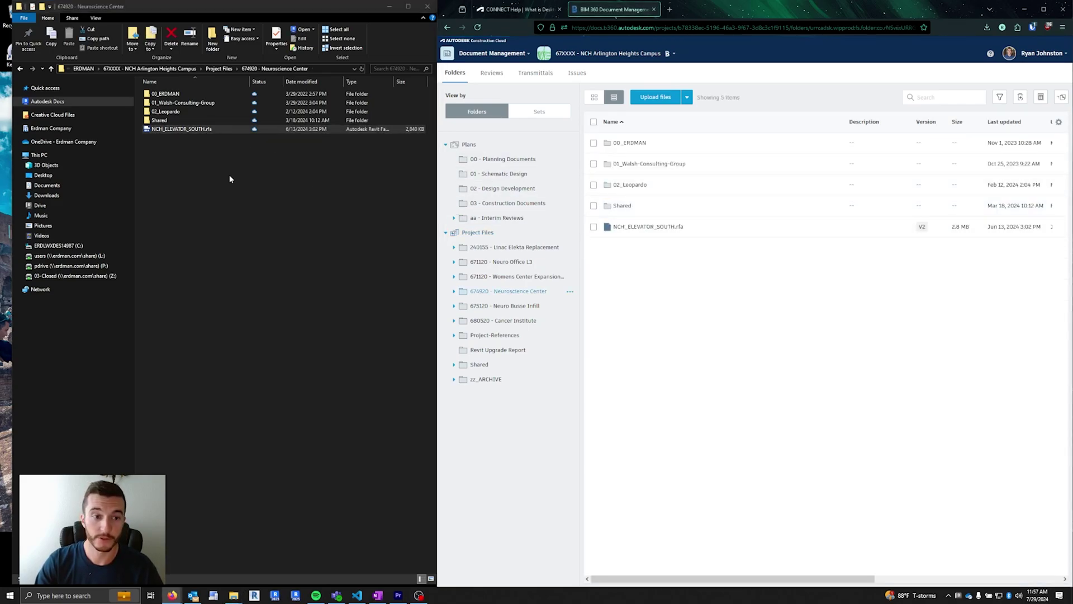
Step: Move NCH_ELEVATOR_SOUTH.rfa into 00_ERDMAN > 01_ARCHITECTURE > Project Specific RFAs with Ctrl+V
{"action": "left_click", "coordinate": [186, 146]}
{"action": "left_click", "coordinate": [184, 129]}
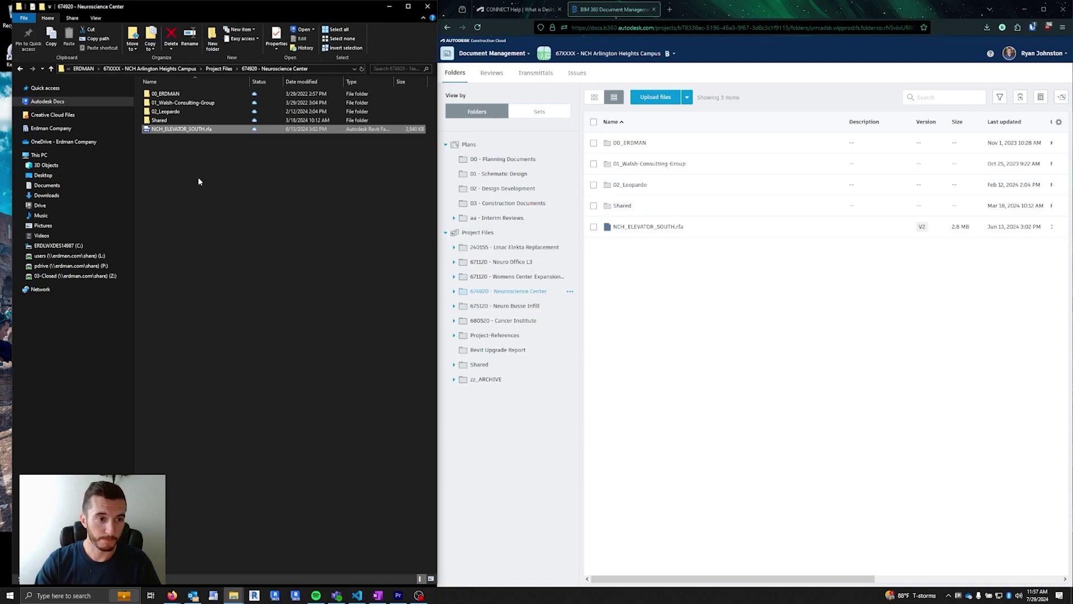
{"action": "double_click", "coordinate": [189, 92]}
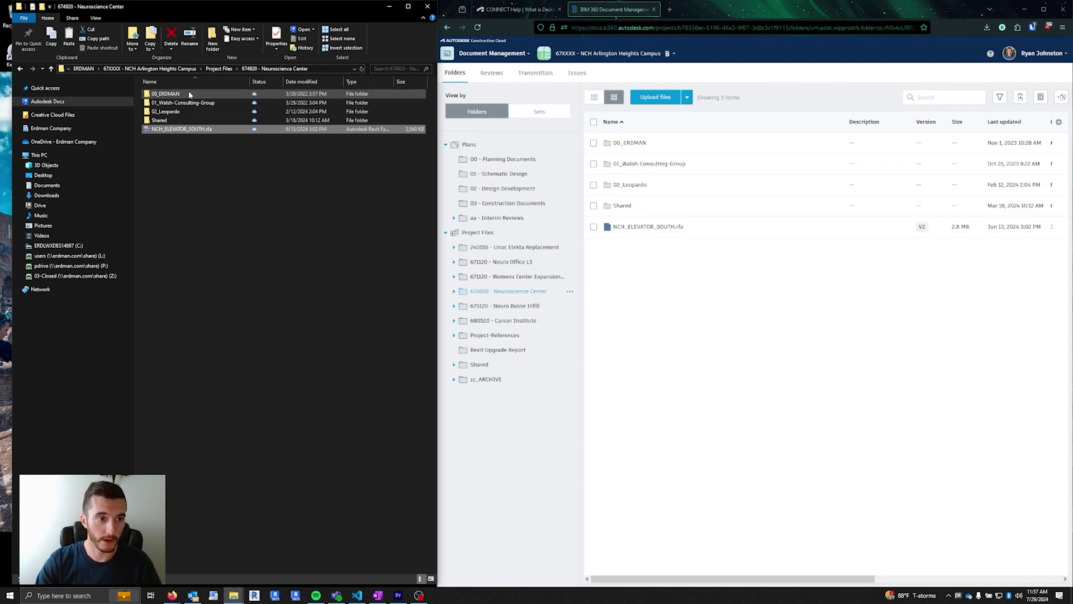
{"action": "double_click", "coordinate": [190, 103]}
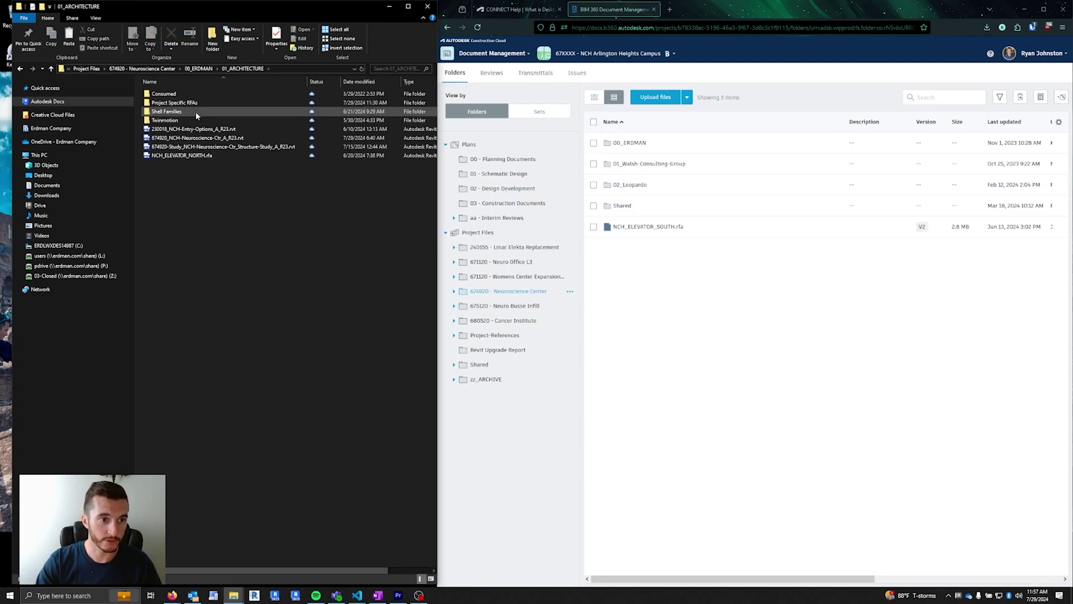
{"action": "double_click", "coordinate": [185, 102]}
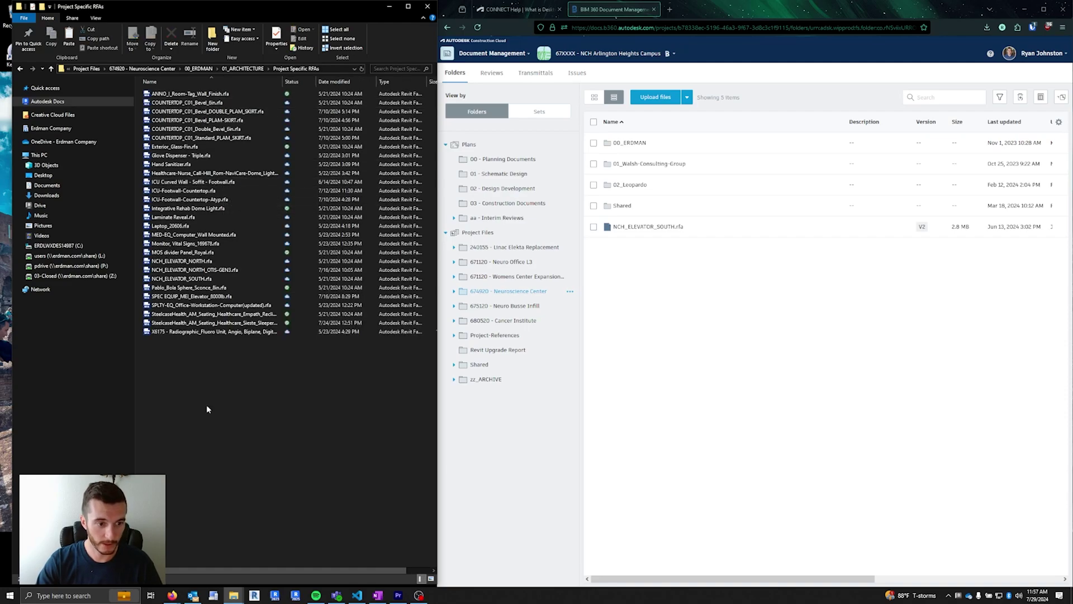
{"action": "key", "text": "ctrl+v"}
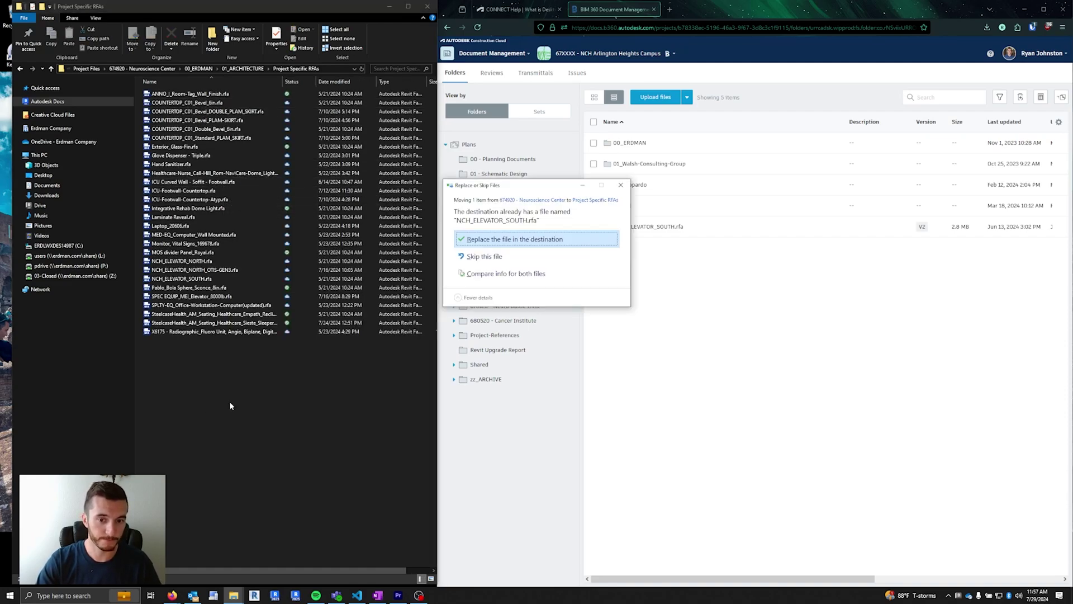
Step: Choose 'Replace the file in the destination' for NCH_ELEVATOR_SOUTH.rfa, then deselect it
{"action": "left_click", "coordinate": [485, 240]}
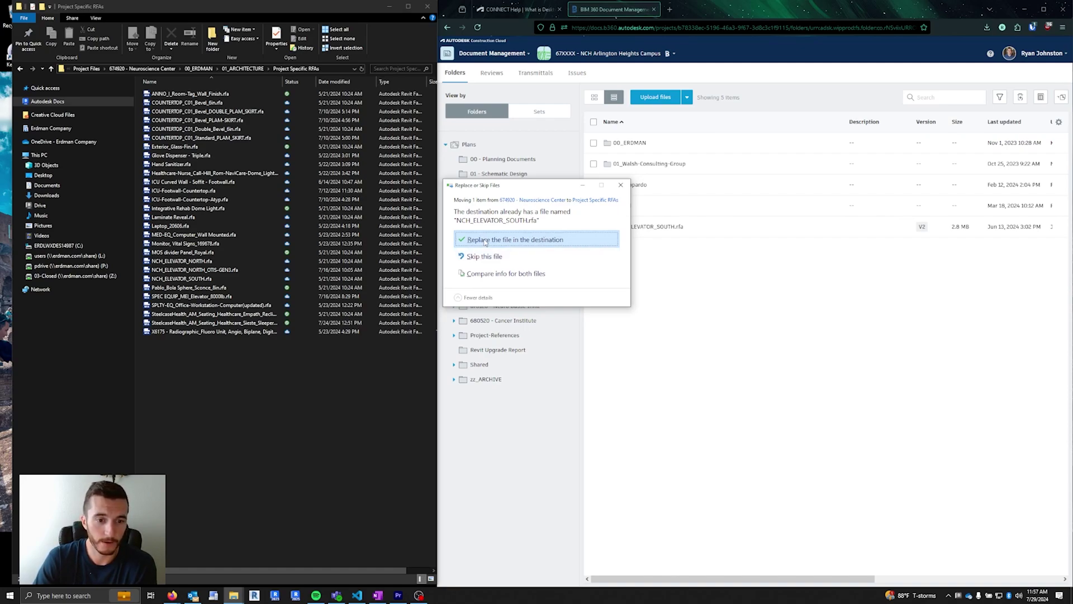
{"action": "left_click", "coordinate": [246, 373]}
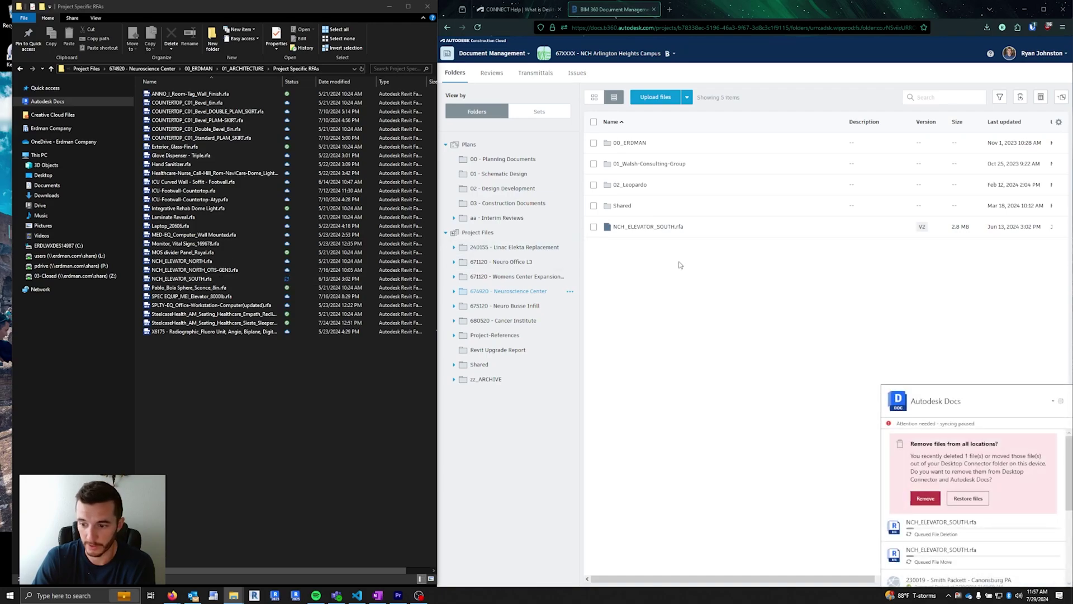
Step: Confirm Remove in the 'Remove files from all locations?' prompt for NCH_ELEVATOR_SOUTH.rfa
{"action": "left_click", "coordinate": [932, 503]}
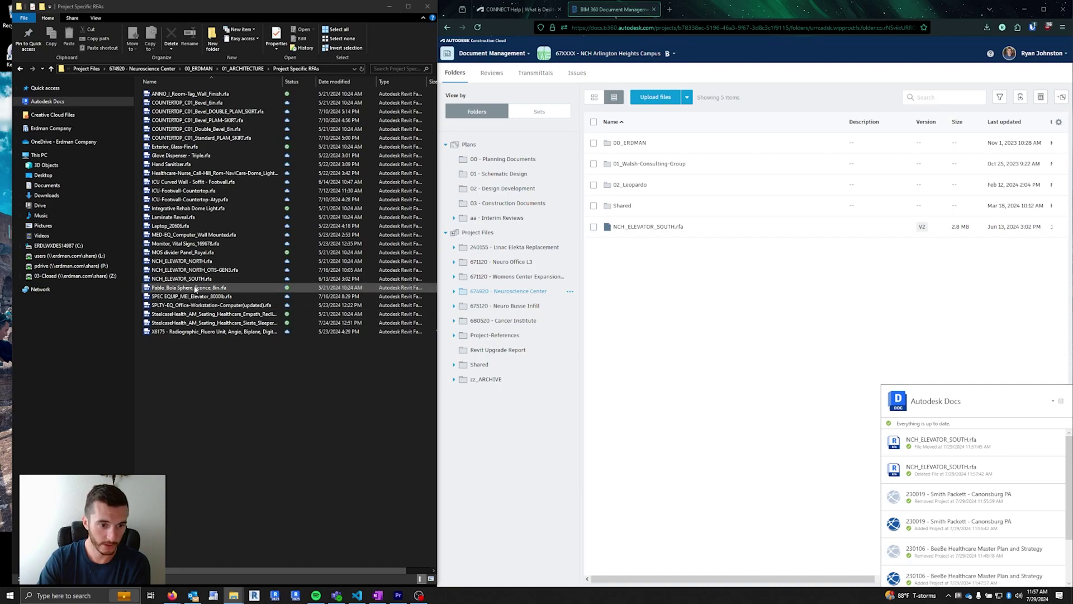
Step: Reload the Docs page so 674920 - Neuroscience Center lists only 00_ERDMAN, 01_Walsh Consulting Group, 02_Leopardo and Shared
{"action": "left_click", "coordinate": [477, 27]}
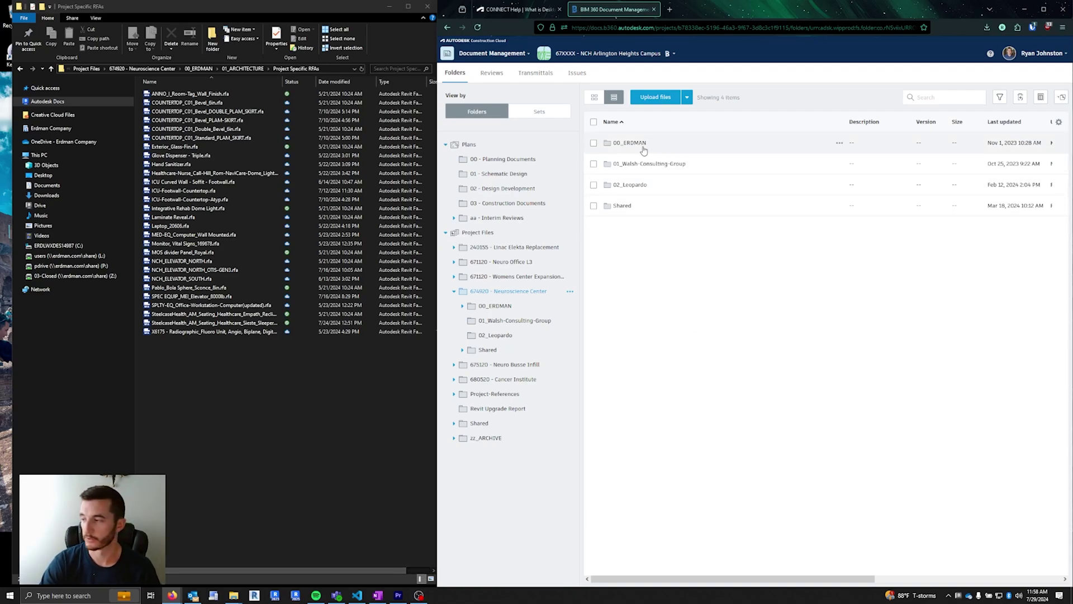
{"action": "left_click", "coordinate": [187, 377]}
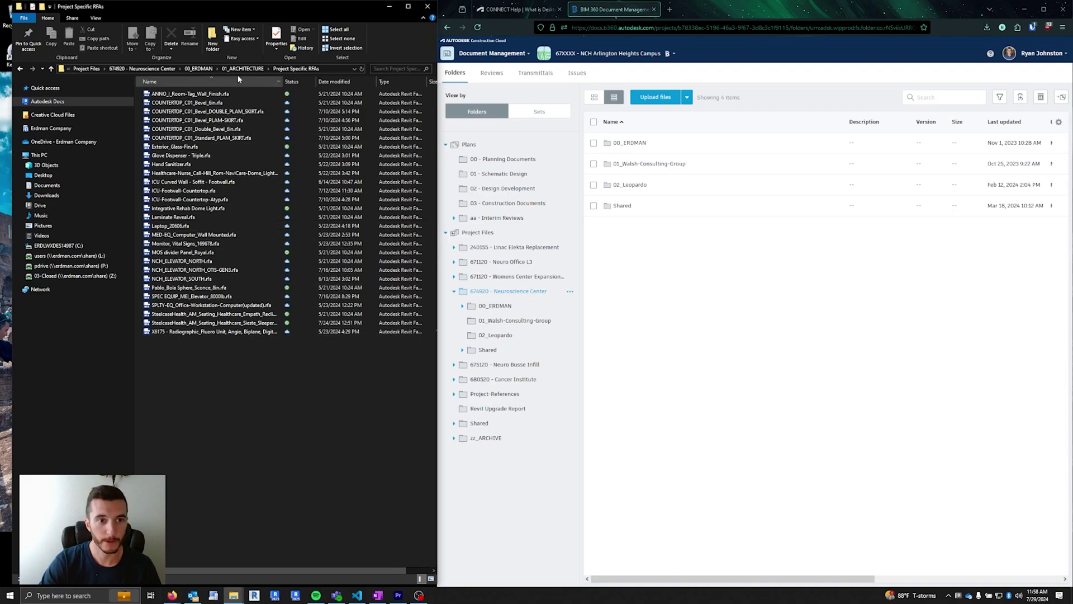
{"action": "left_click", "coordinate": [726, 318]}
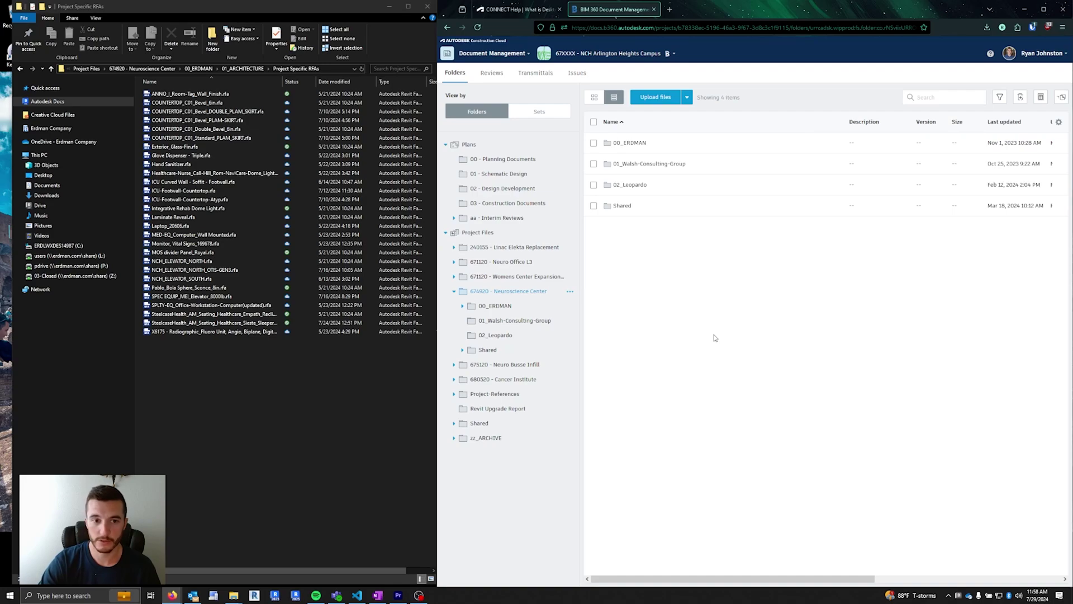
Step: Free up space on Exterior_Glass-Fin.rfa in Project Specific RFAs, leaving it online-only
{"action": "left_click", "coordinate": [286, 147]}
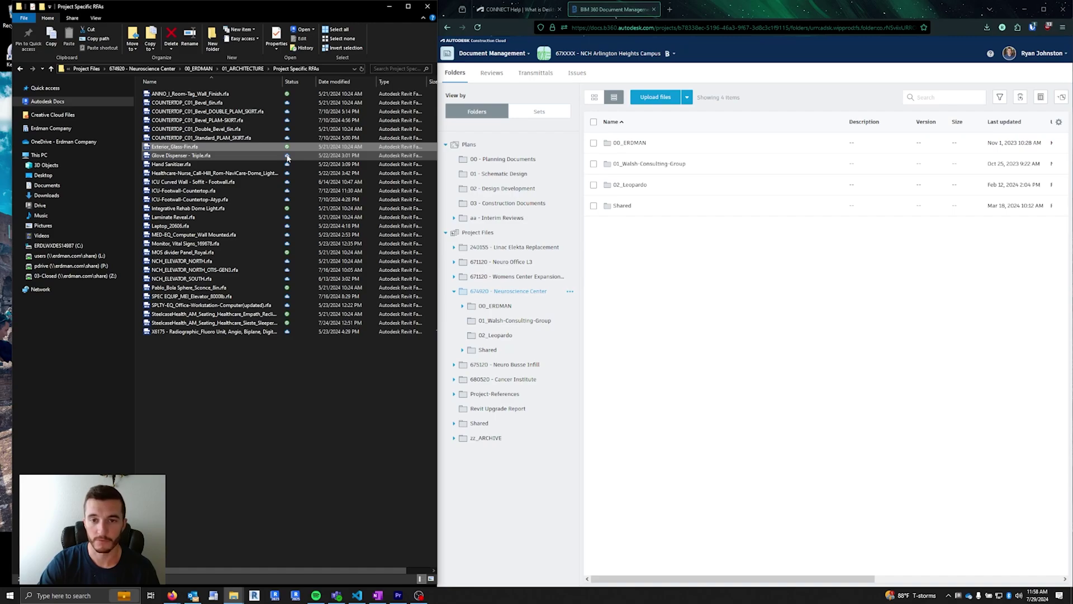
{"action": "right_click", "coordinate": [288, 158]}
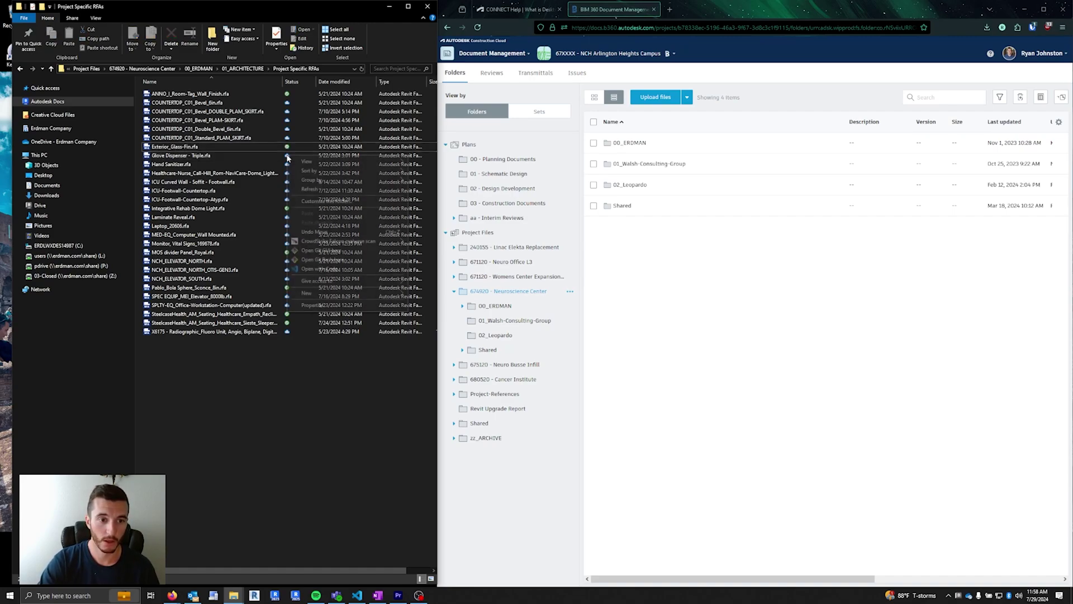
{"action": "left_click", "coordinate": [252, 385]}
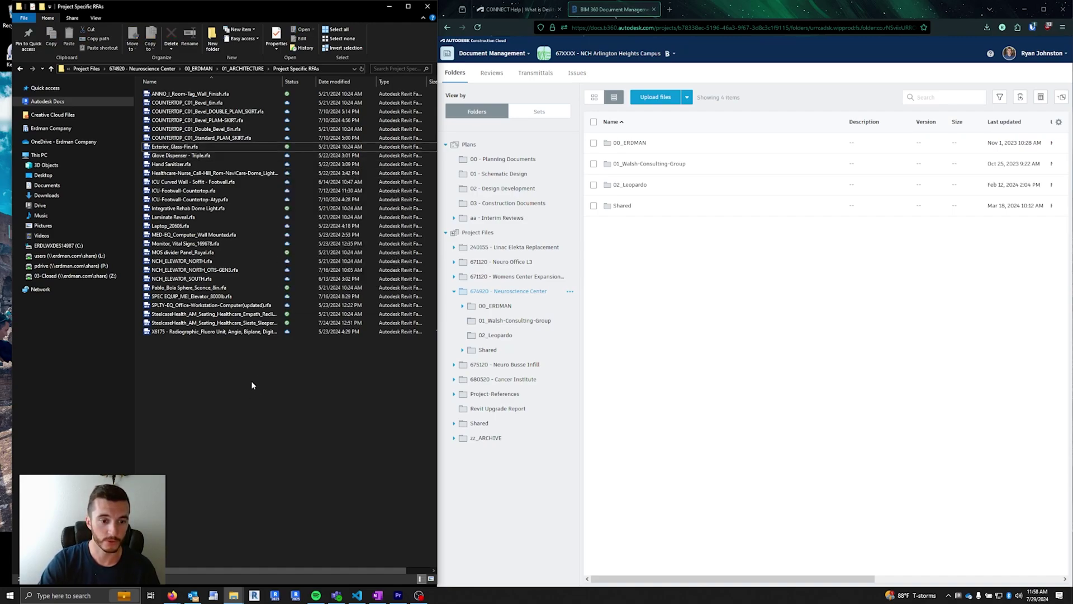
{"action": "left_click", "coordinate": [255, 148]}
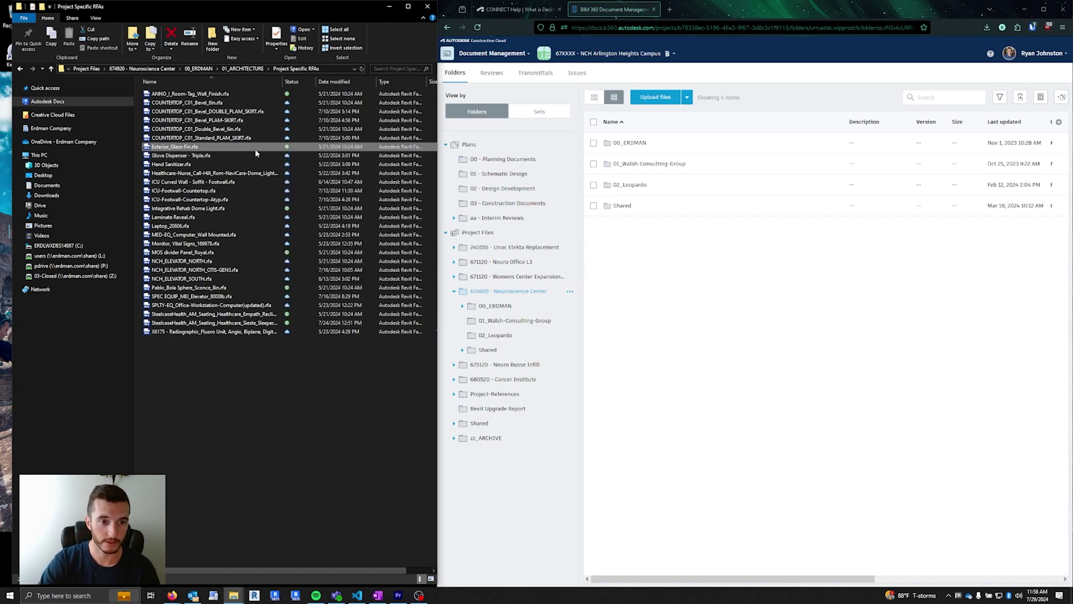
{"action": "right_click", "coordinate": [287, 148]}
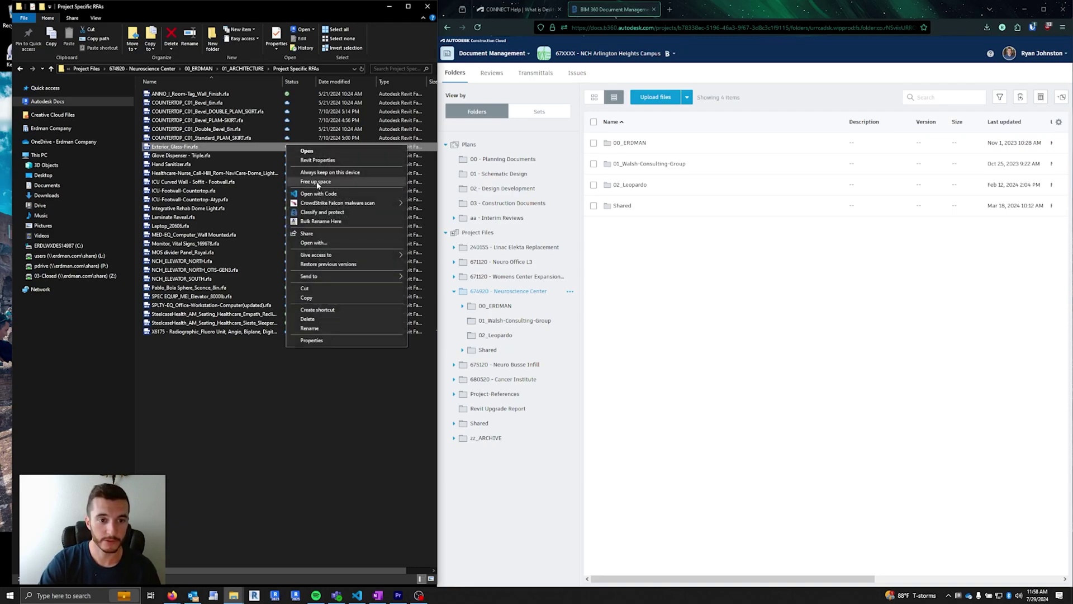
{"action": "left_click", "coordinate": [316, 182]}
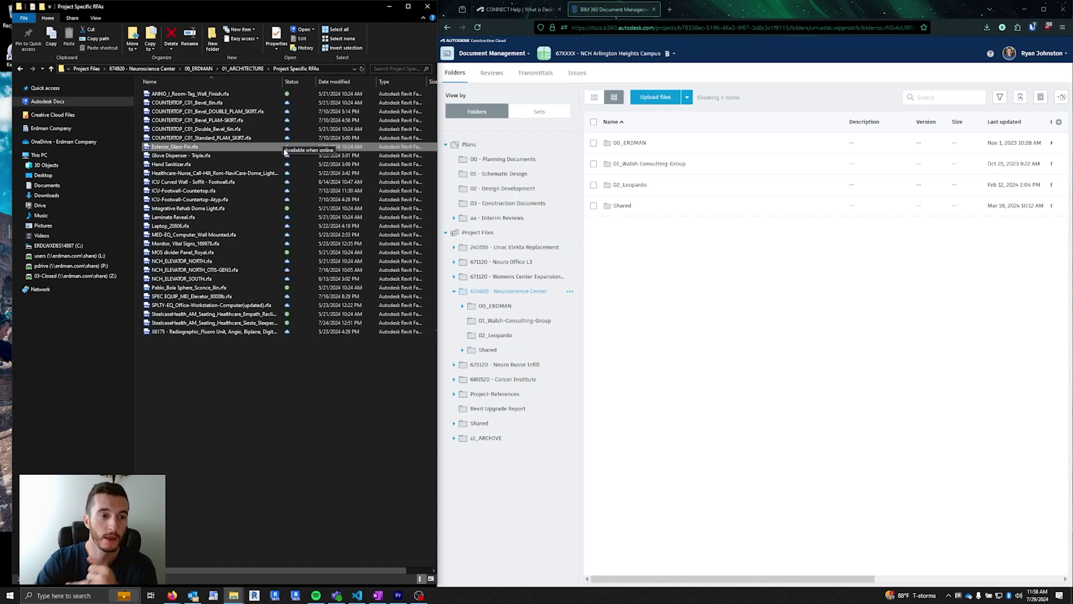
Step: Set Exterior_Glass-Fin.rfa to Always keep on this device so it downloads and shows as locally available
{"action": "left_click", "coordinate": [255, 391]}
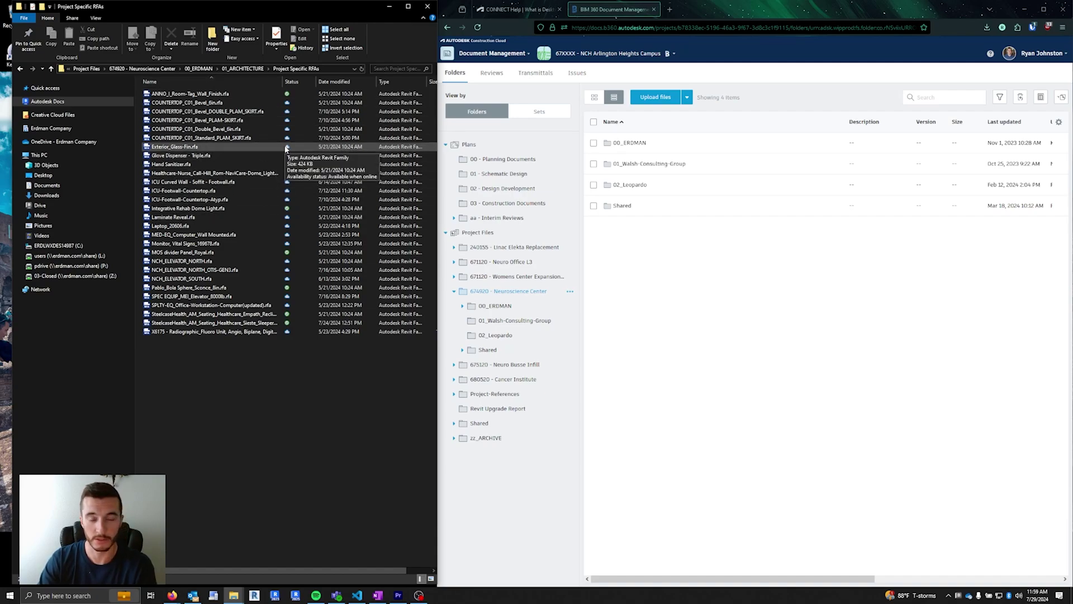
{"action": "right_click", "coordinate": [289, 148]}
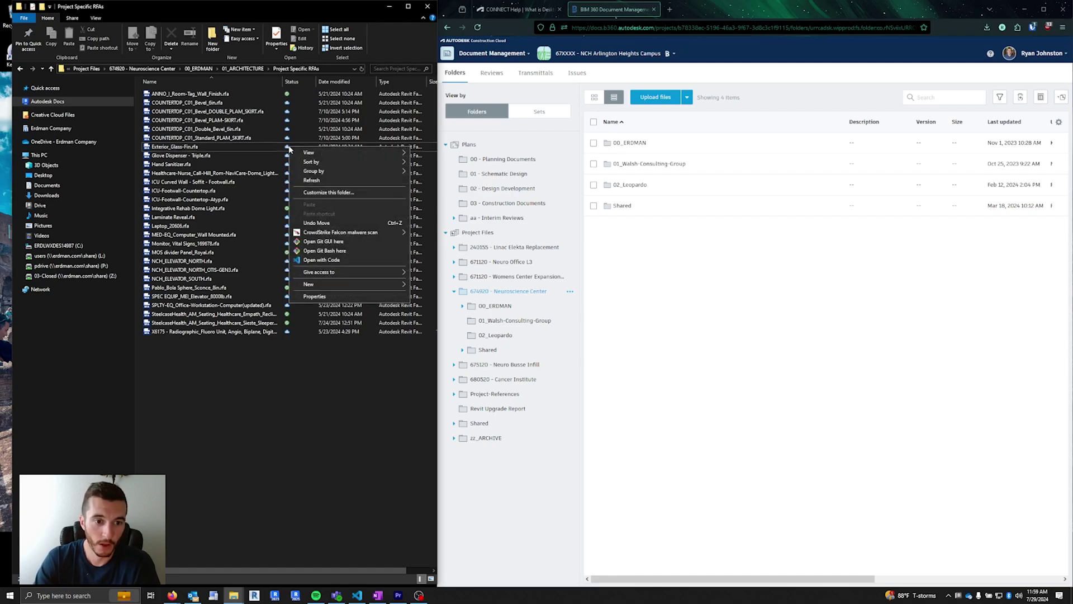
{"action": "key", "text": "Escape"}
{"action": "right_click", "coordinate": [290, 149]}
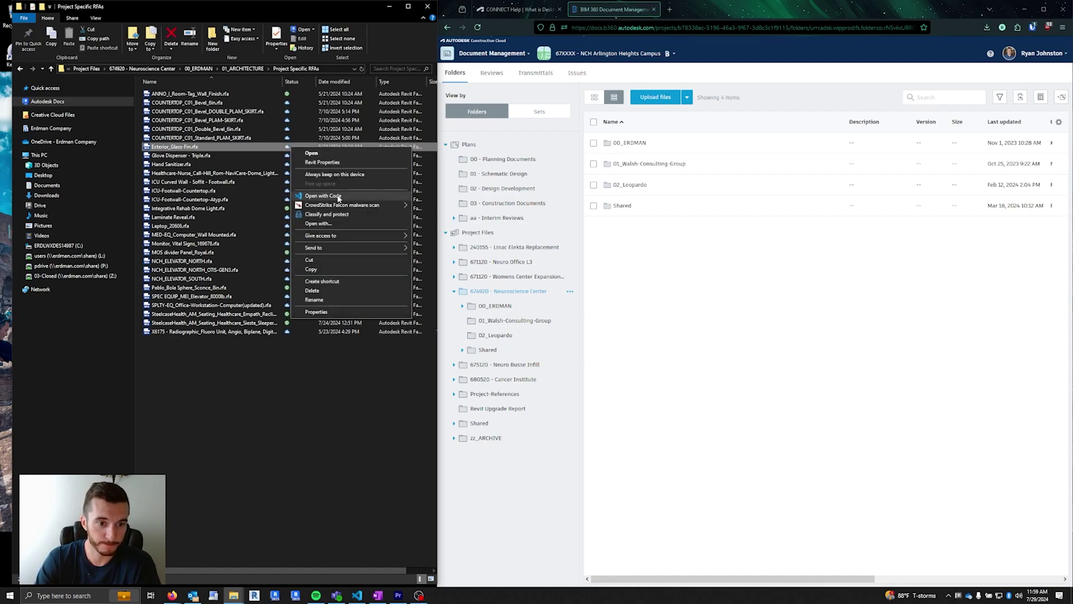
{"action": "left_click", "coordinate": [341, 175]}
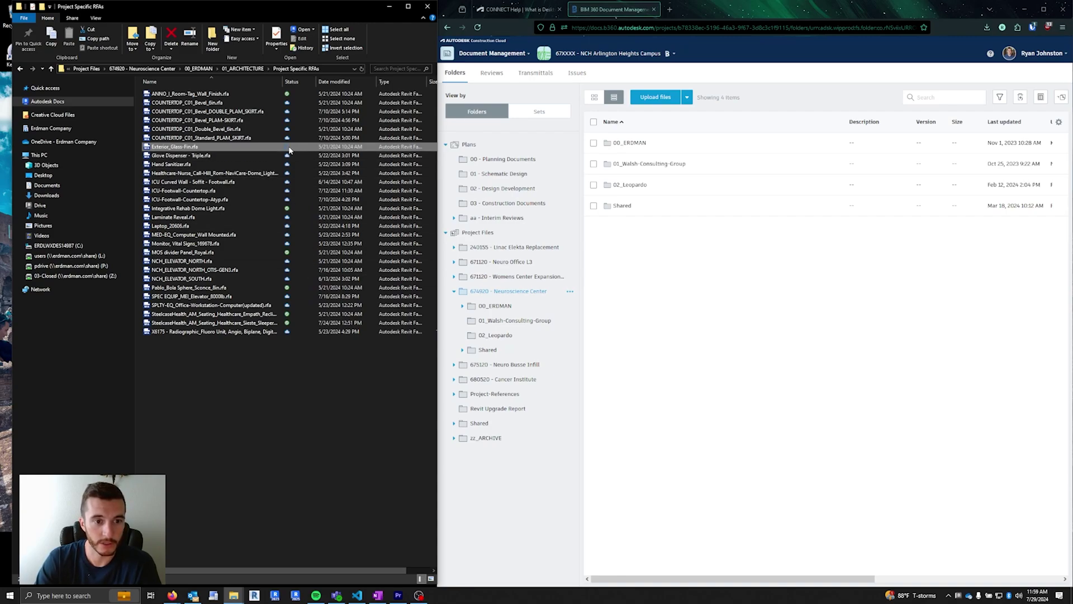
{"action": "mouse_move", "coordinate": [289, 150]}
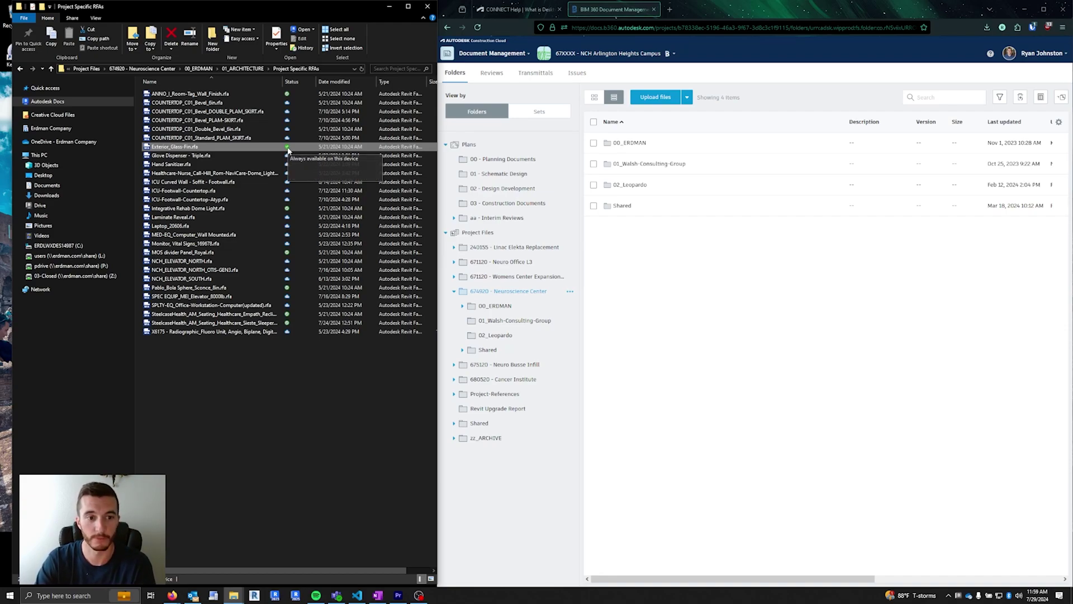
Step: Turn off Always keep on this device for Exterior_Glass-Fin.rfa
{"action": "right_click", "coordinate": [277, 150]}
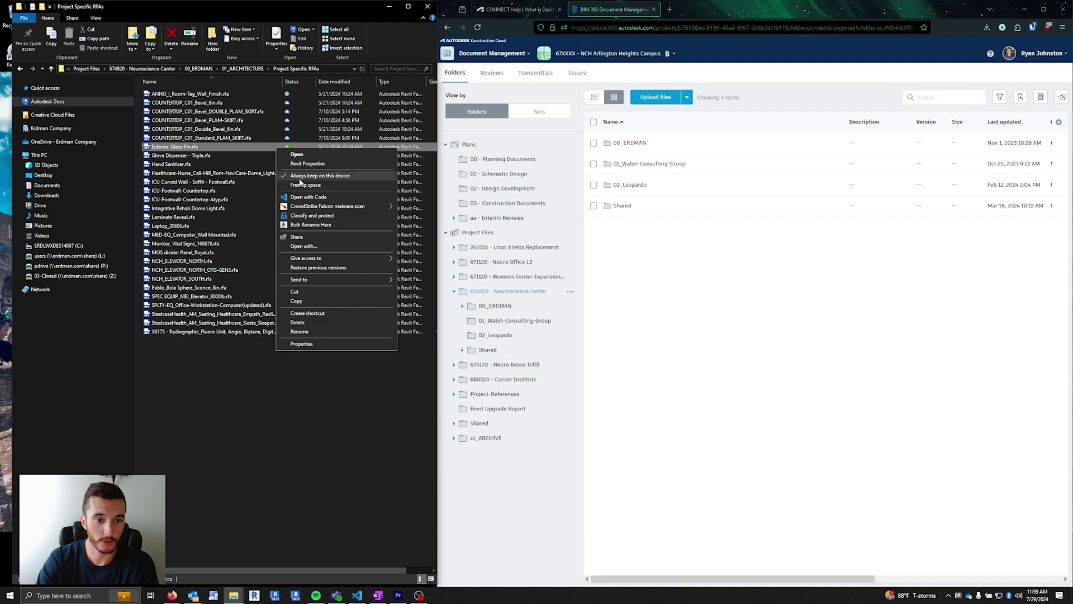
{"action": "left_click", "coordinate": [300, 177]}
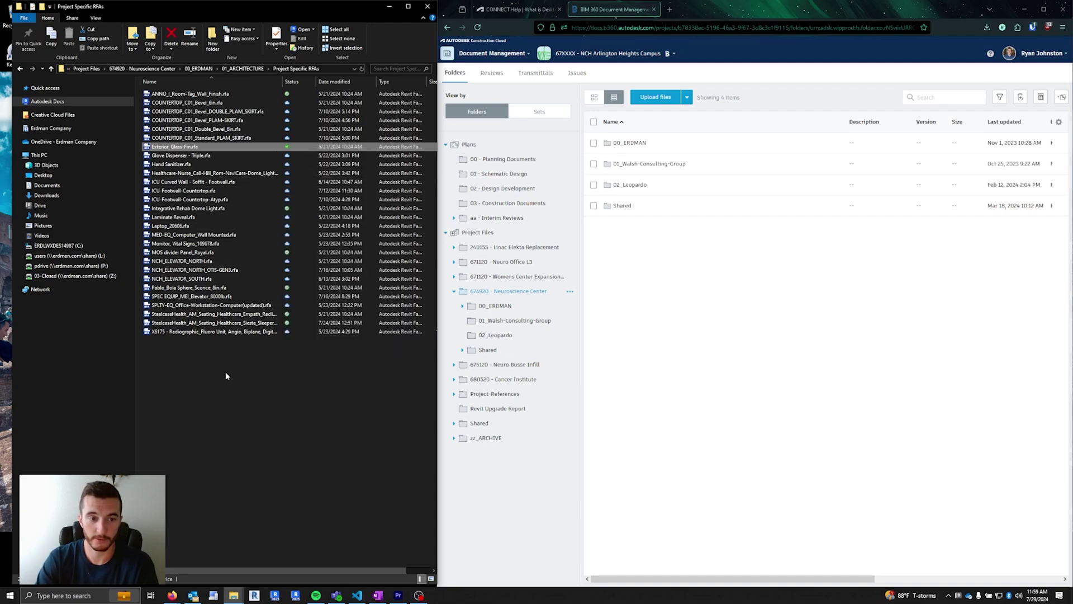
{"action": "mouse_move", "coordinate": [286, 147]}
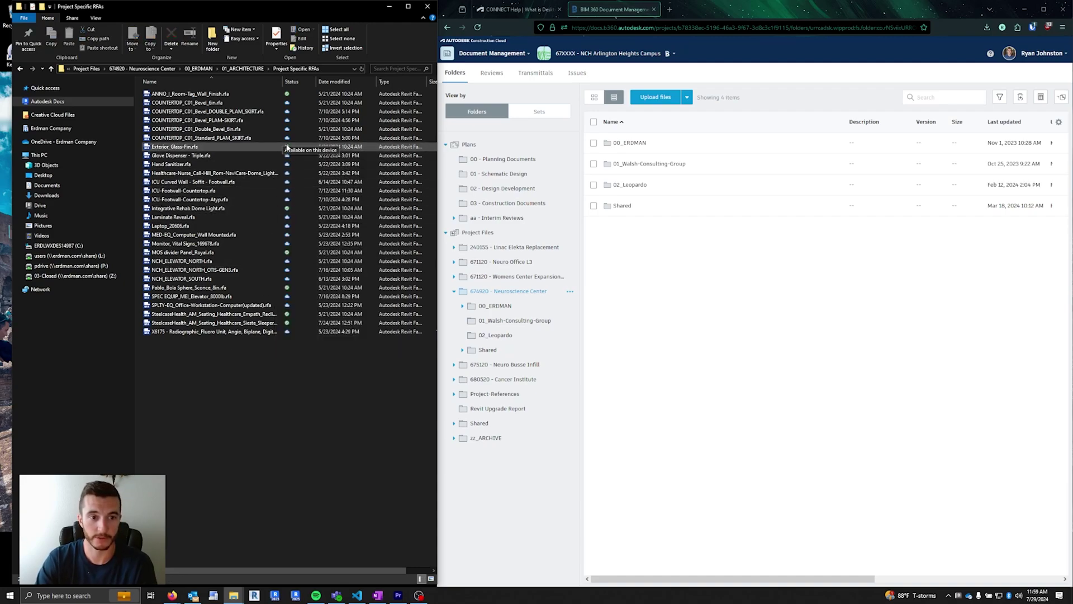
Step: Free up space on Exterior_Glass-Fin.rfa so it returns to online-only
{"action": "right_click", "coordinate": [277, 147]}
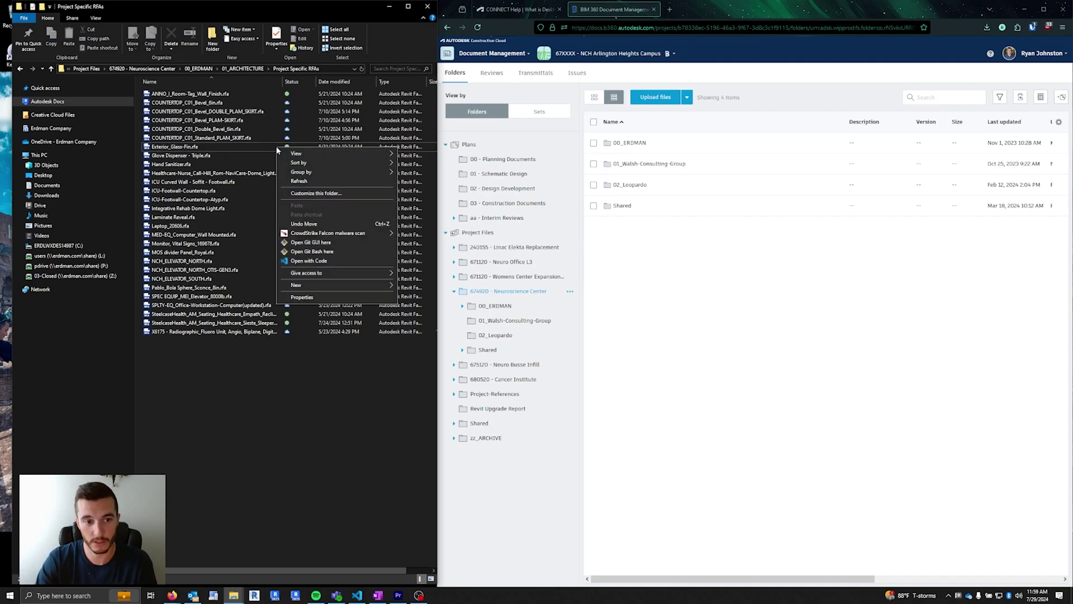
{"action": "right_click", "coordinate": [263, 146]}
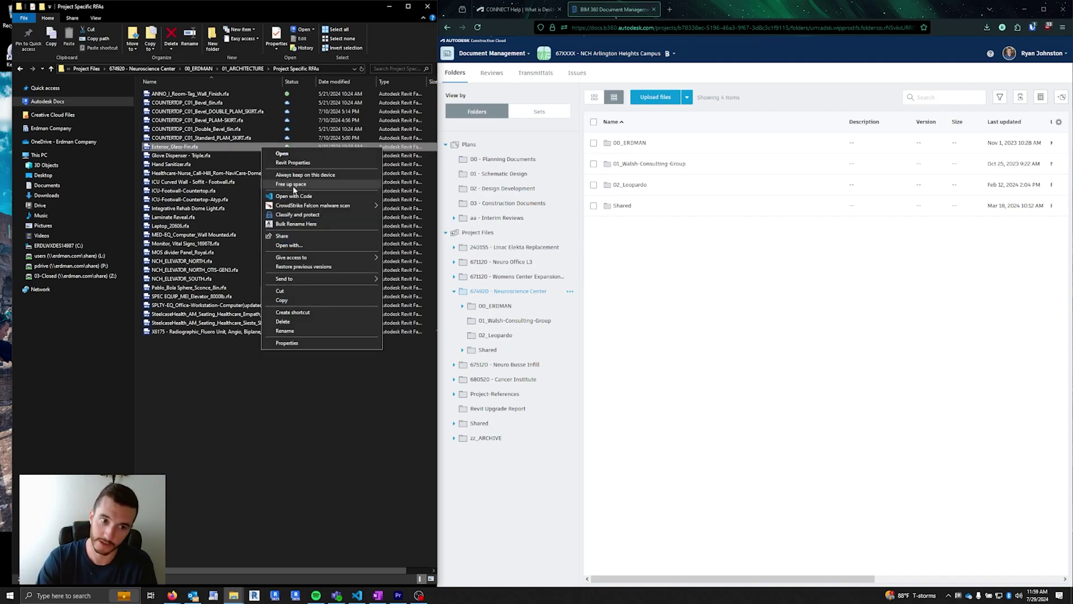
{"action": "left_click", "coordinate": [293, 185]}
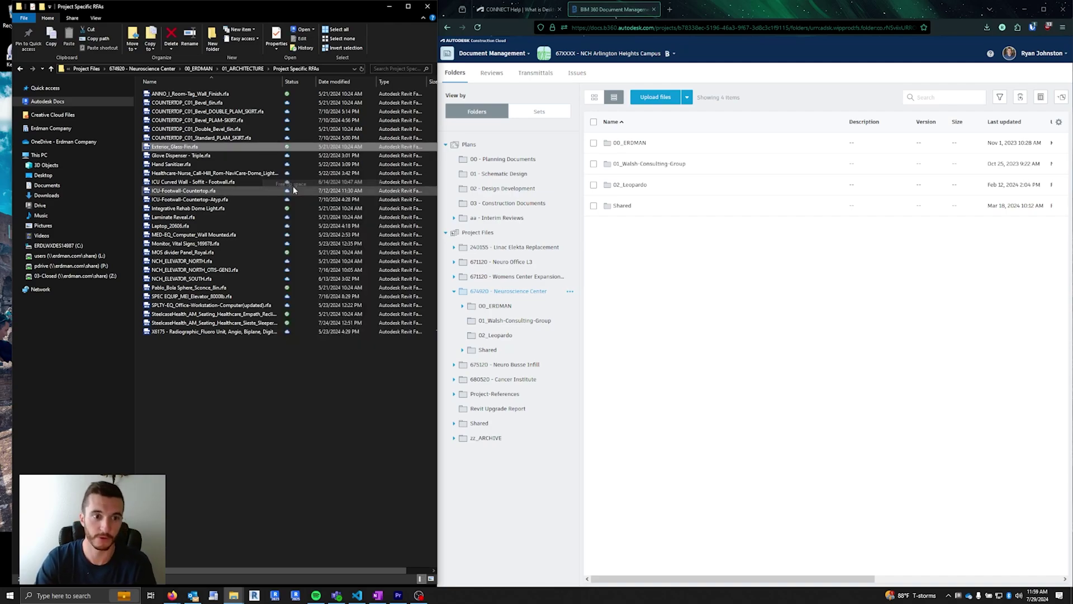
{"action": "left_click", "coordinate": [269, 394]}
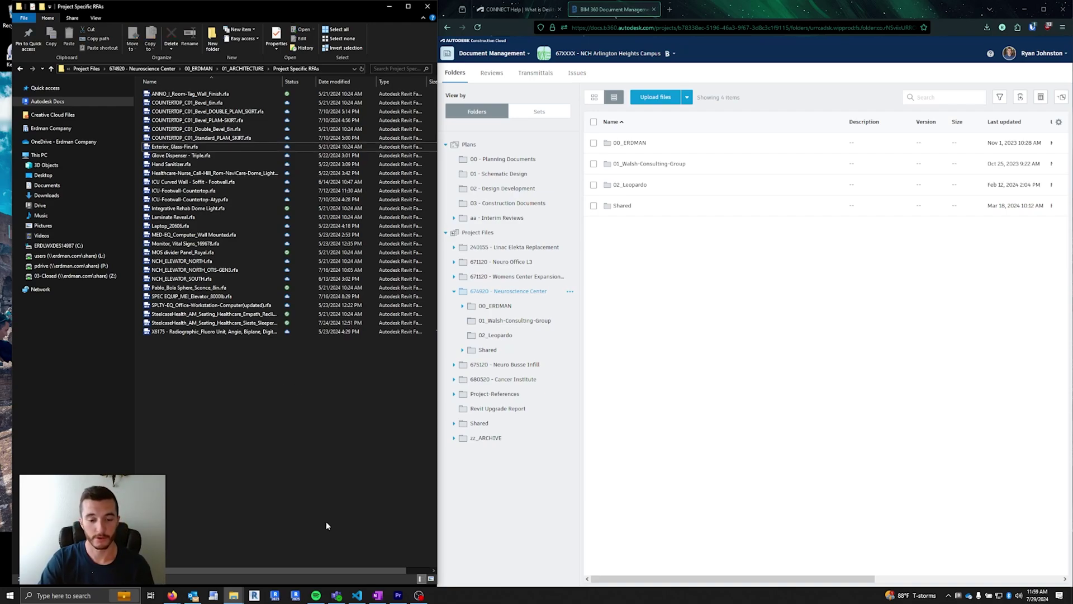
Step: Switch to the CONNECT Help tab and scroll through the 'What is Desktop Connector?' article
{"action": "left_click", "coordinate": [651, 336]}
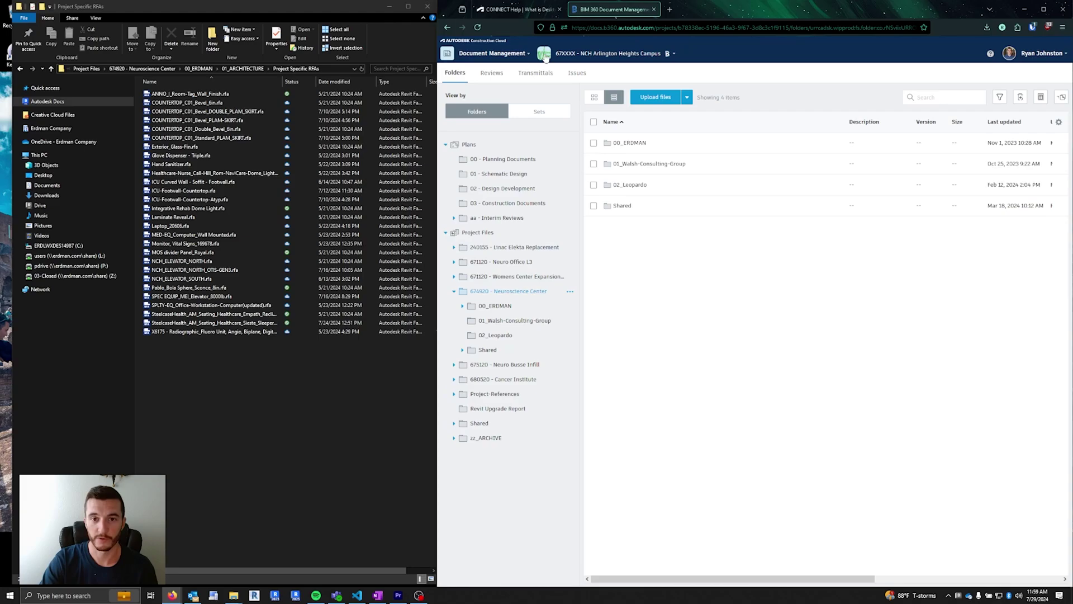
{"action": "left_click", "coordinate": [500, 10]}
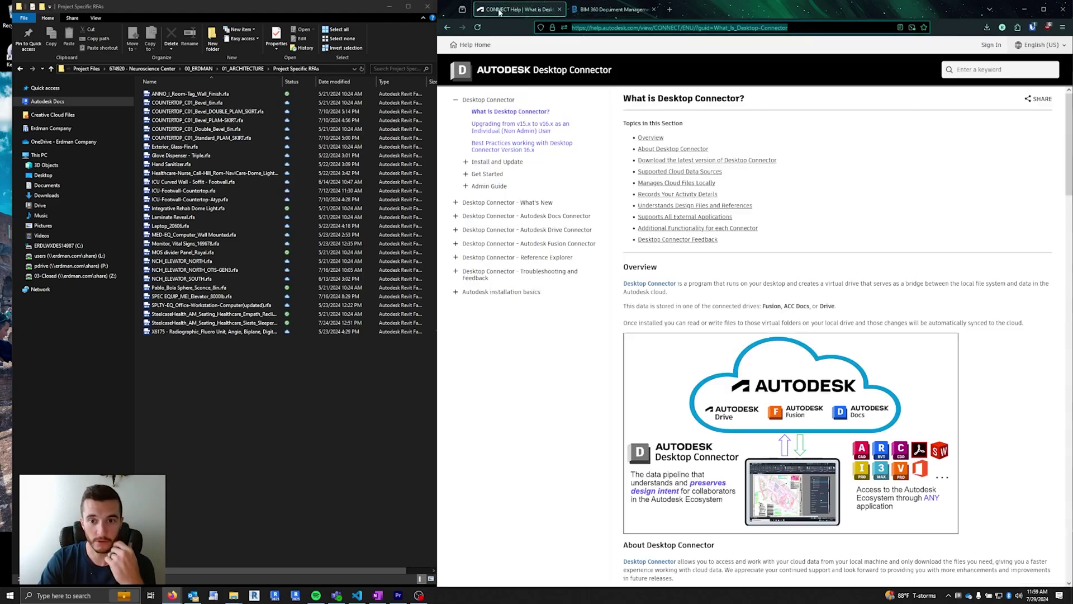
{"action": "scroll", "coordinate": [648, 353], "scroll_direction": "down", "scroll_amount": 10}
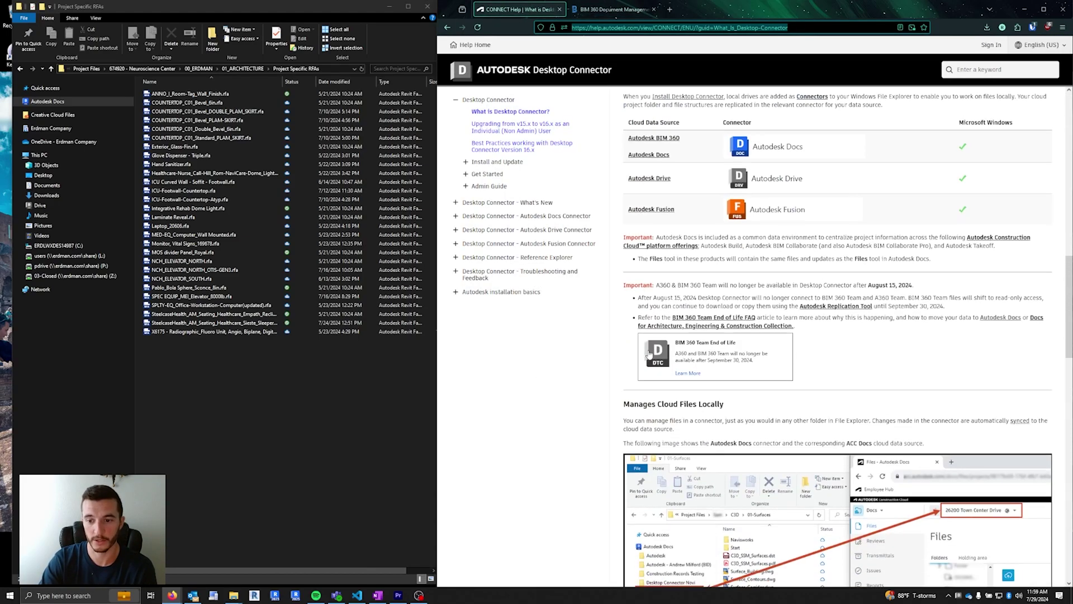
{"action": "scroll", "coordinate": [648, 353], "scroll_direction": "down", "scroll_amount": 5}
{"action": "scroll", "coordinate": [647, 343], "scroll_direction": "down", "scroll_amount": 15}
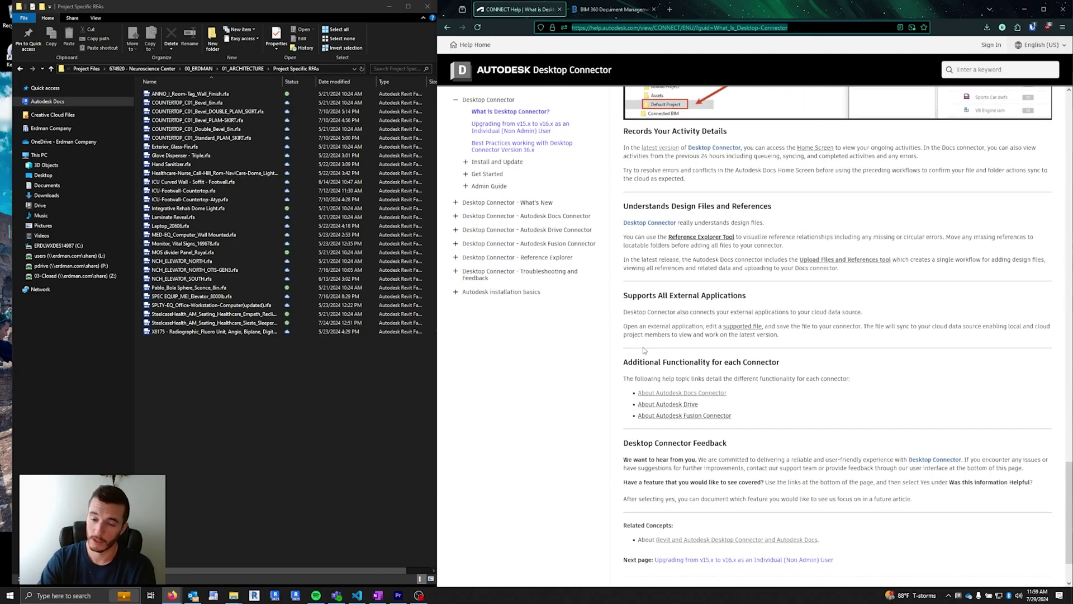
{"action": "scroll", "coordinate": [637, 335], "scroll_direction": "up", "scroll_amount": 20}
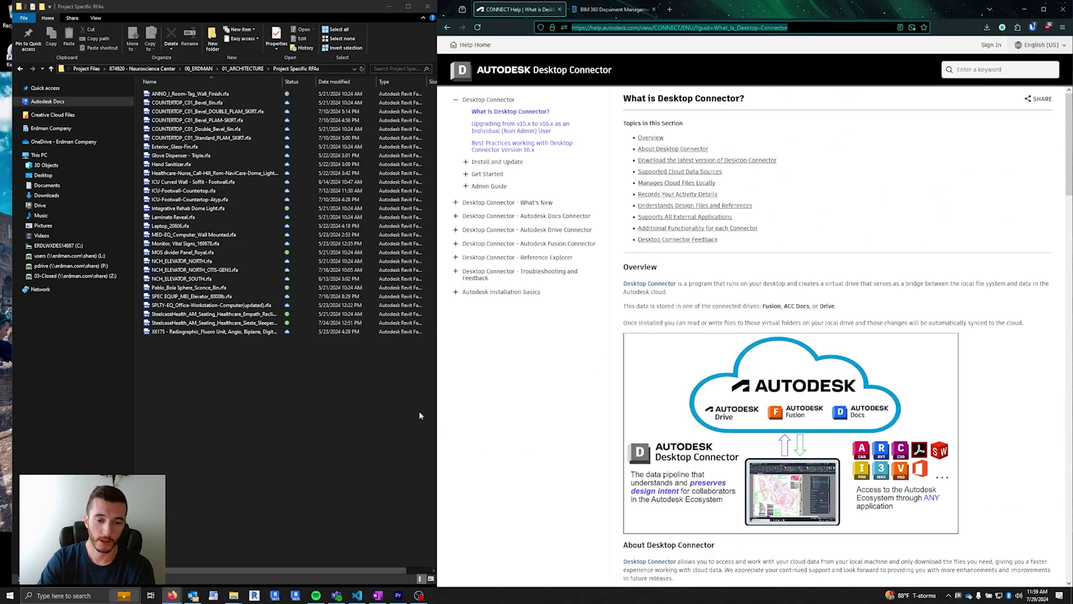
Step: Show This PC in File Explorer, listing the Drive device, local C: disk and three network drives
{"action": "left_click", "coordinate": [39, 155]}
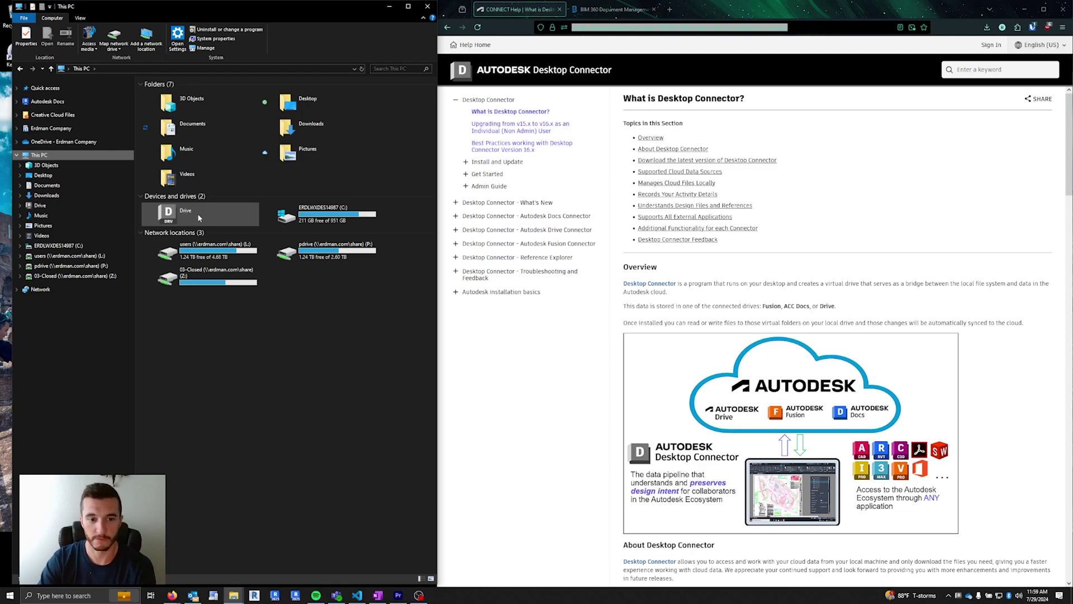
{"action": "left_click", "coordinate": [234, 412]}
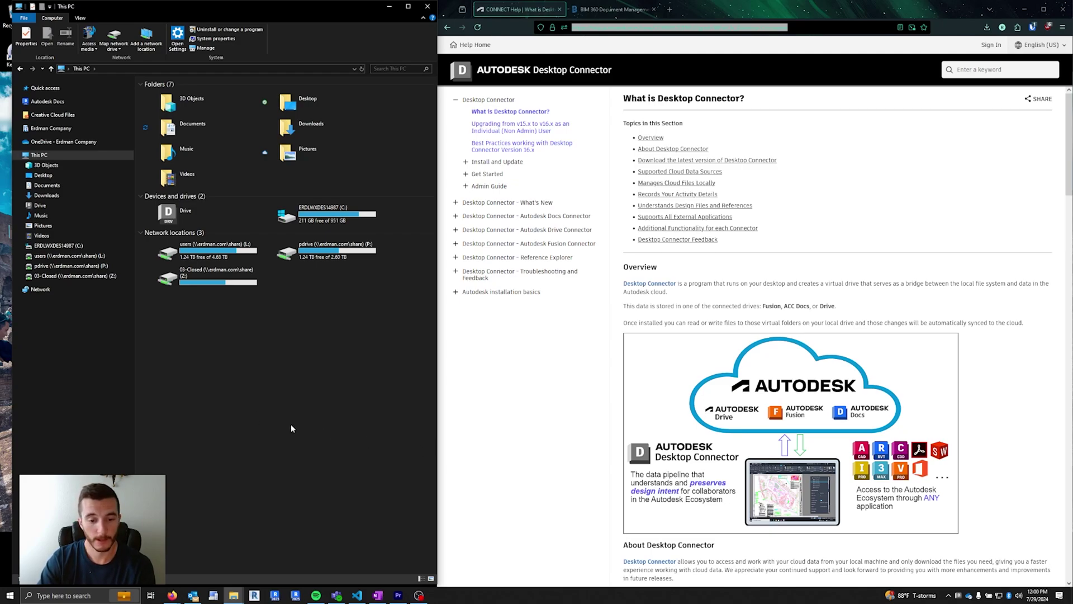
{"action": "left_click", "coordinate": [457, 442]}
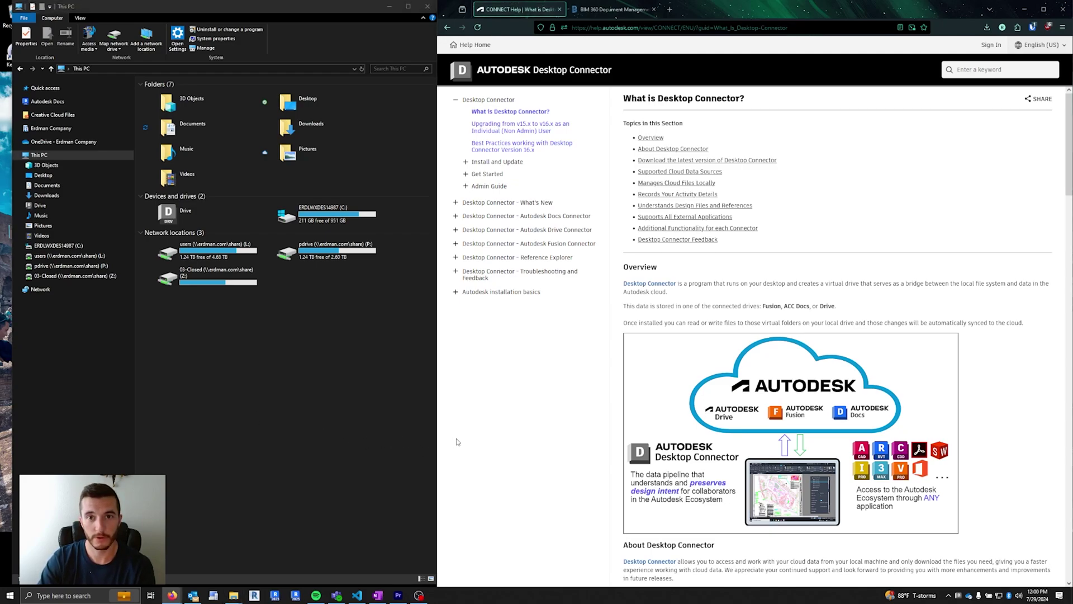